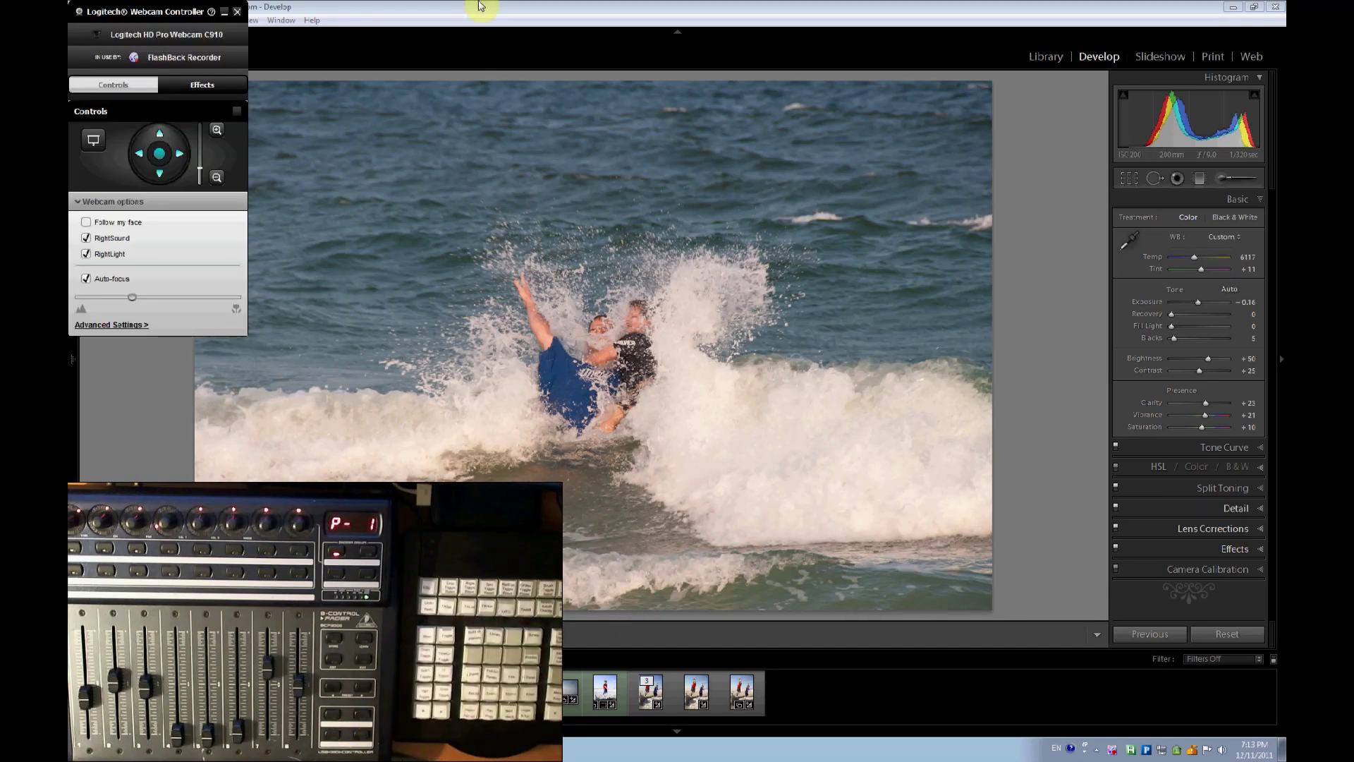
Step: Close the Logitech Webcam Controller window, then press Ctrl+7 to jump to another Develop panel
{"action": "left_click", "coordinate": [224, 12]}
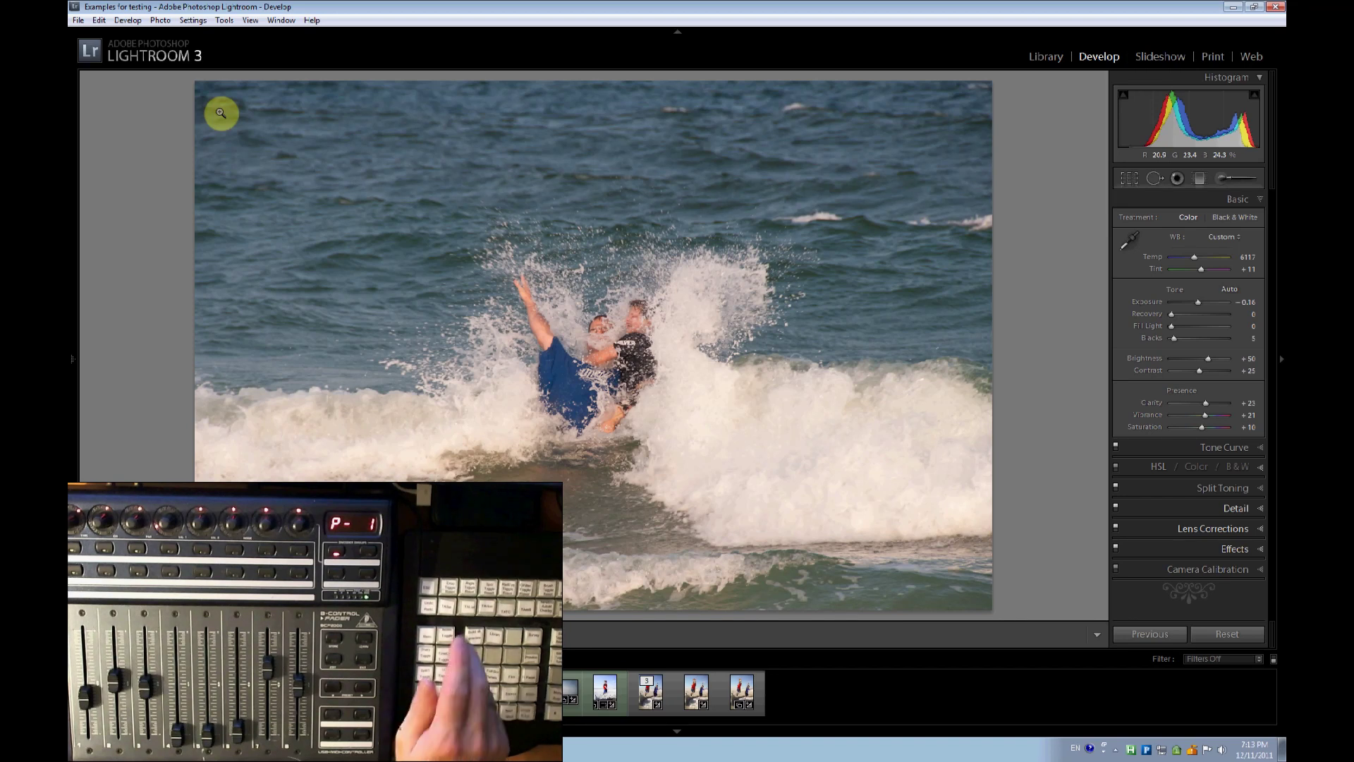
{"action": "key", "text": "ctrl+7"}
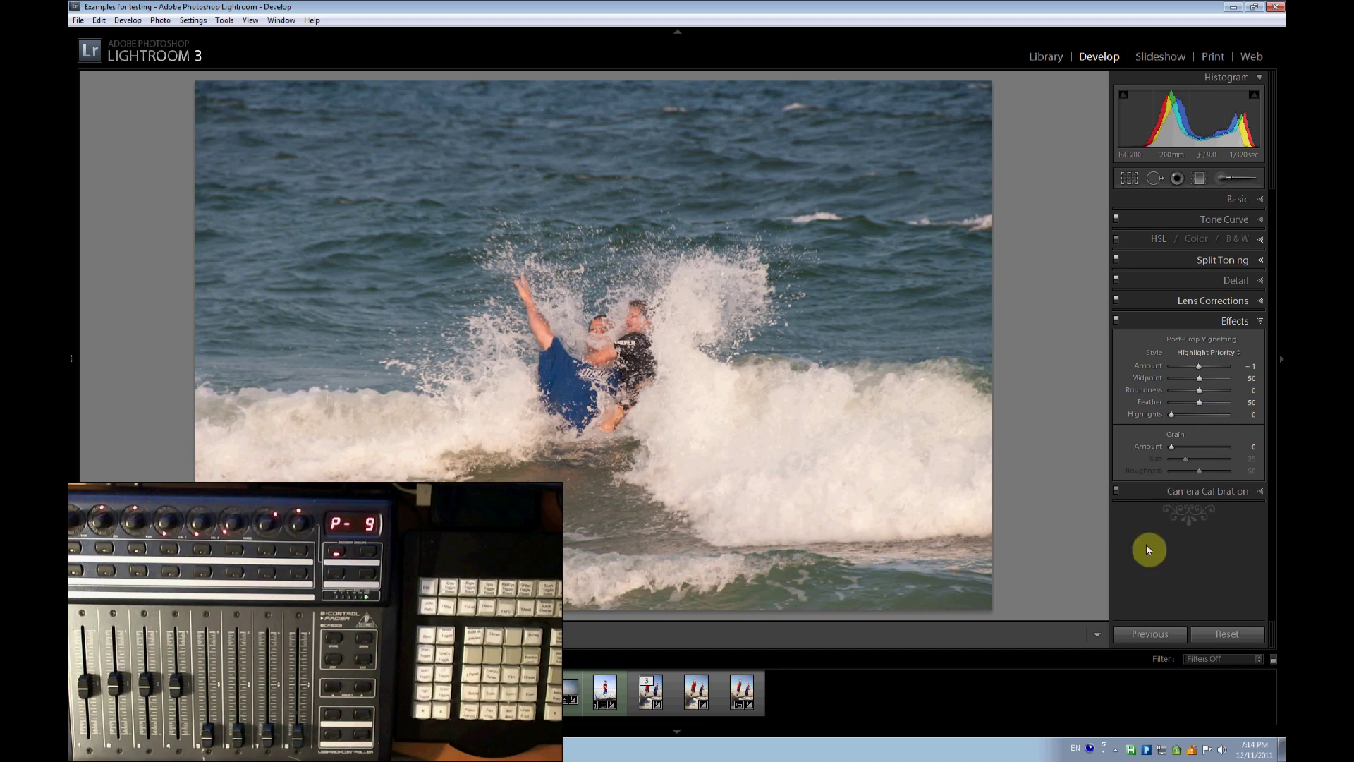
Step: Expand the Lens Corrections panel in the Develop module
{"action": "left_click", "coordinate": [1263, 302]}
Step: Collapse Lens Corrections and Effects, and check the right-click panel options menu without changes
{"action": "left_click", "coordinate": [1263, 302]}
{"action": "left_click", "coordinate": [1262, 322]}
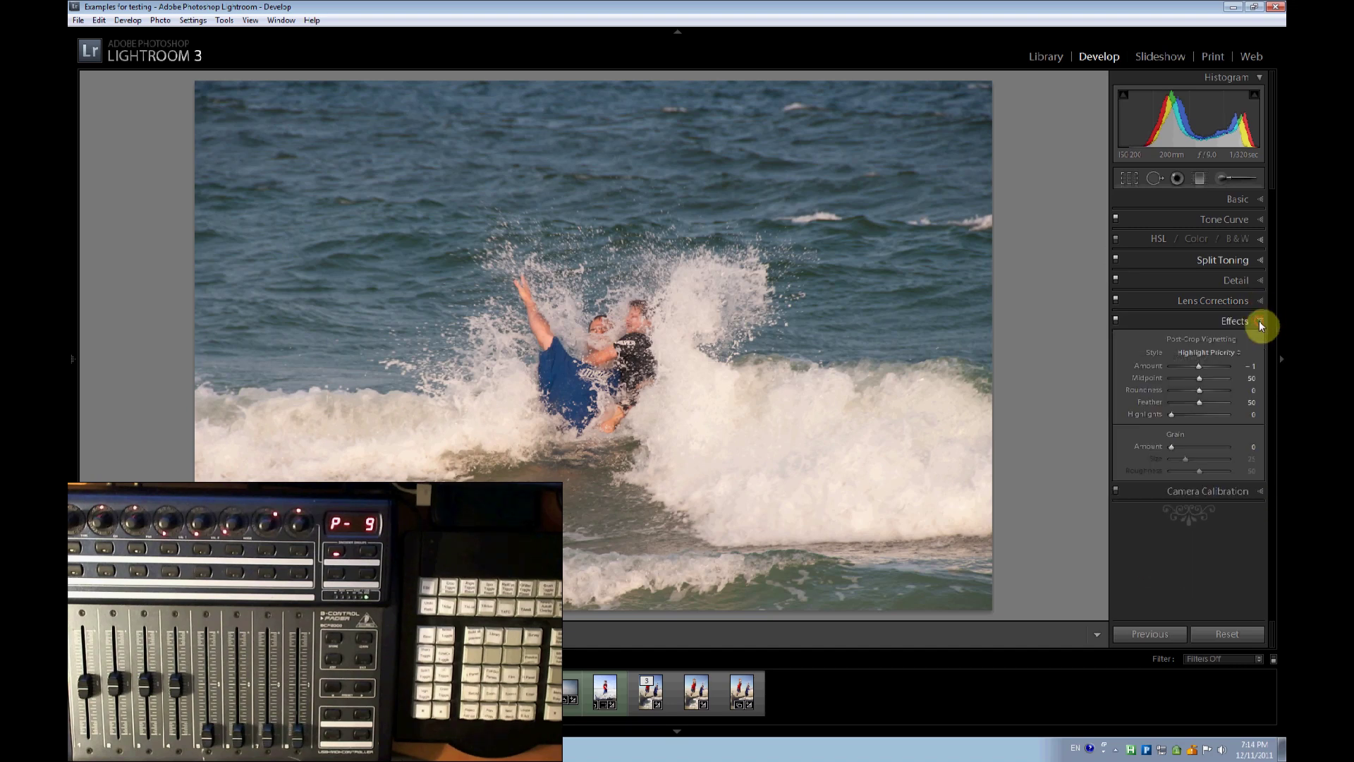
{"action": "left_click", "coordinate": [1262, 324]}
{"action": "right_click", "coordinate": [1140, 366]}
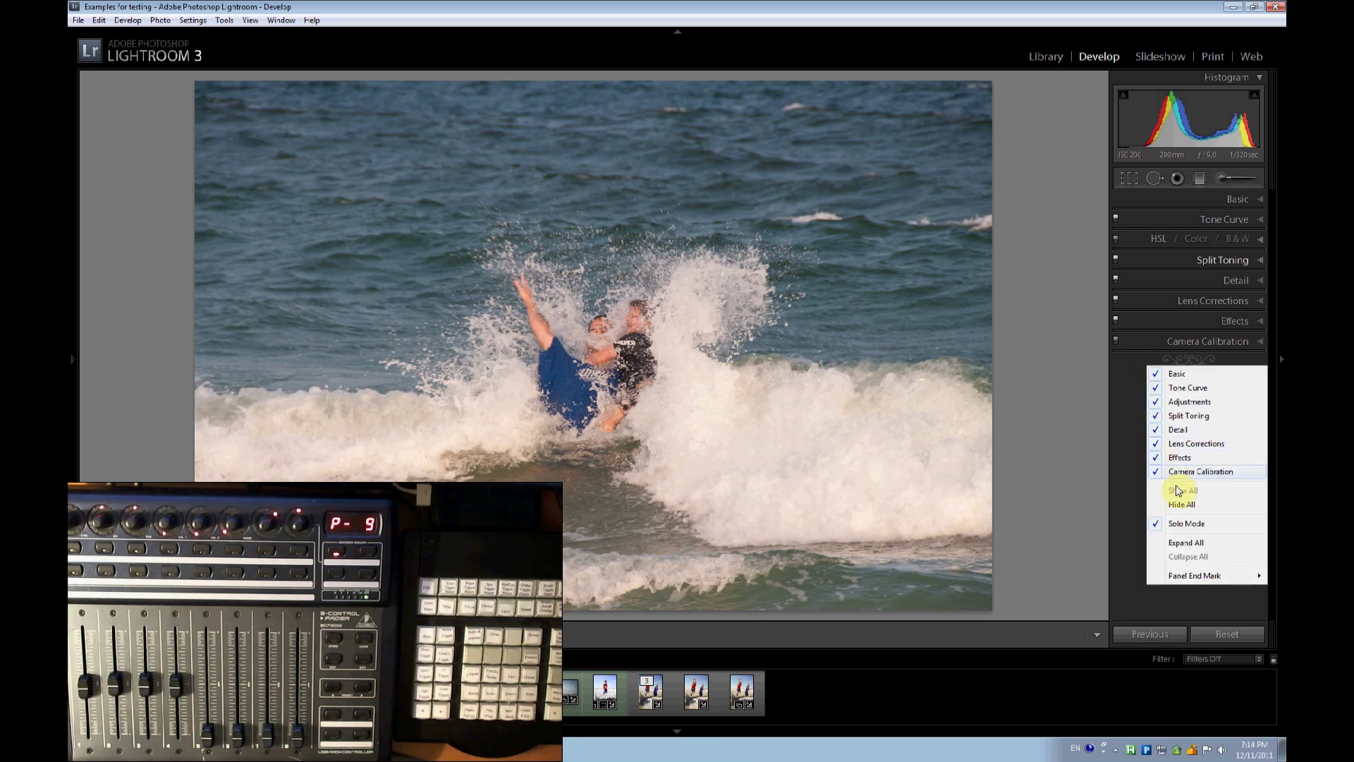
{"action": "left_click", "coordinate": [1127, 385]}
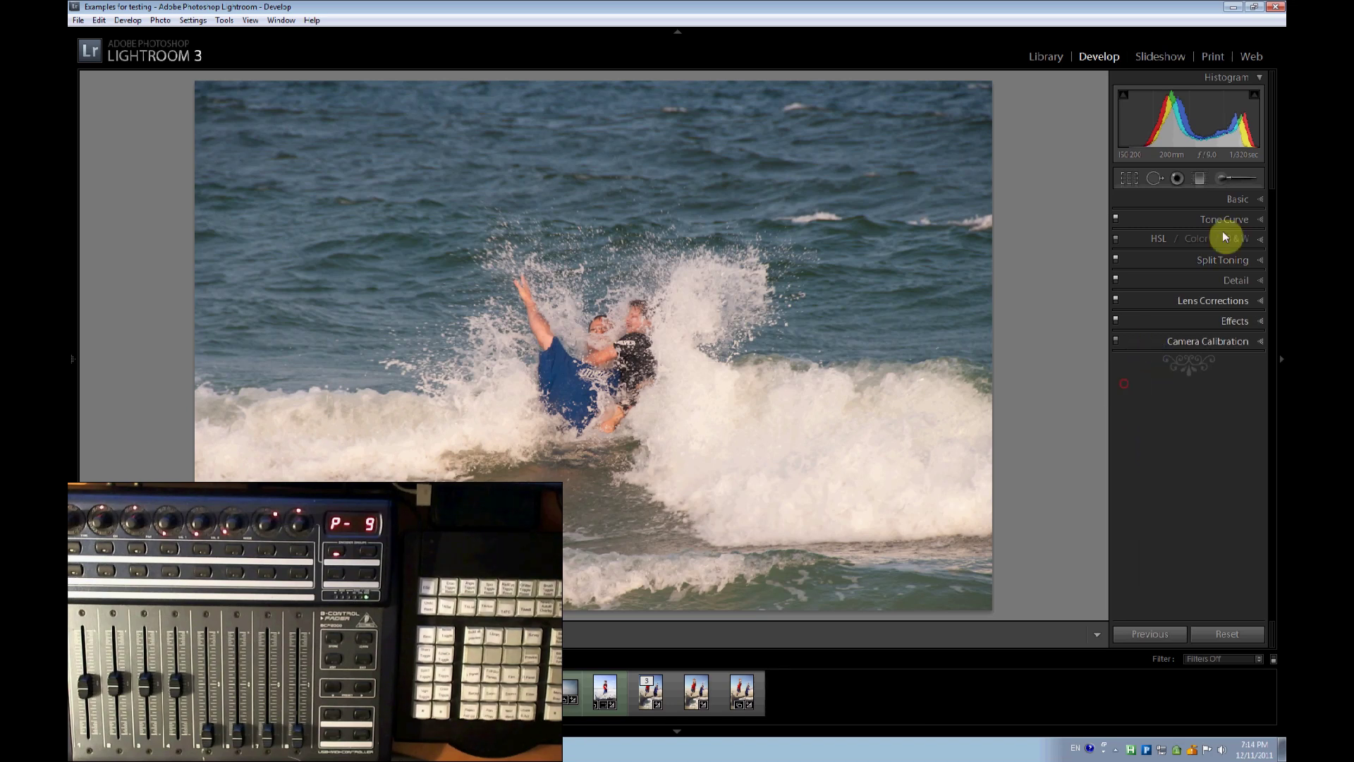
Step: Toggle the Basic, Tone Curve and HSL panels open and closed, ending with Basic expanded
{"action": "left_click", "coordinate": [1262, 204]}
{"action": "left_click", "coordinate": [1262, 204]}
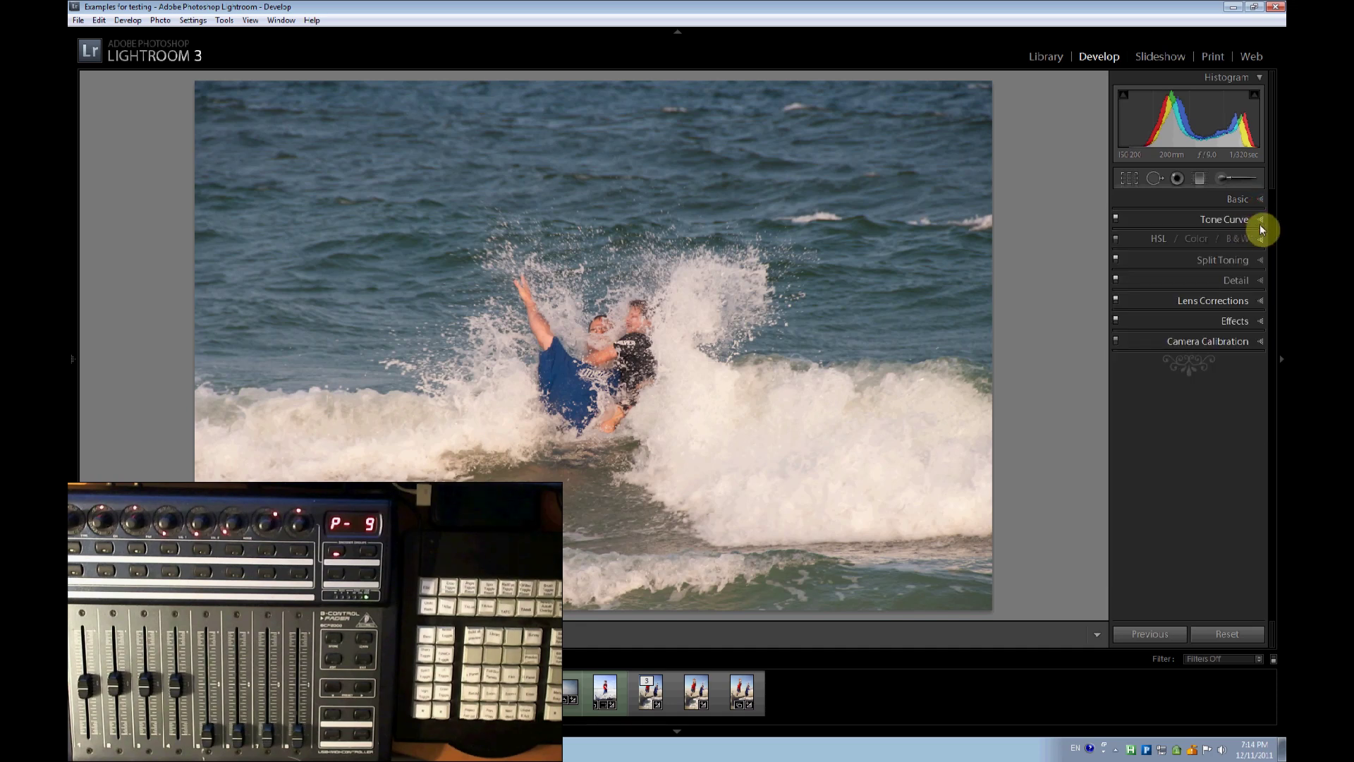
{"action": "left_click", "coordinate": [1263, 223]}
{"action": "left_click", "coordinate": [1263, 223]}
{"action": "left_click", "coordinate": [1263, 222]}
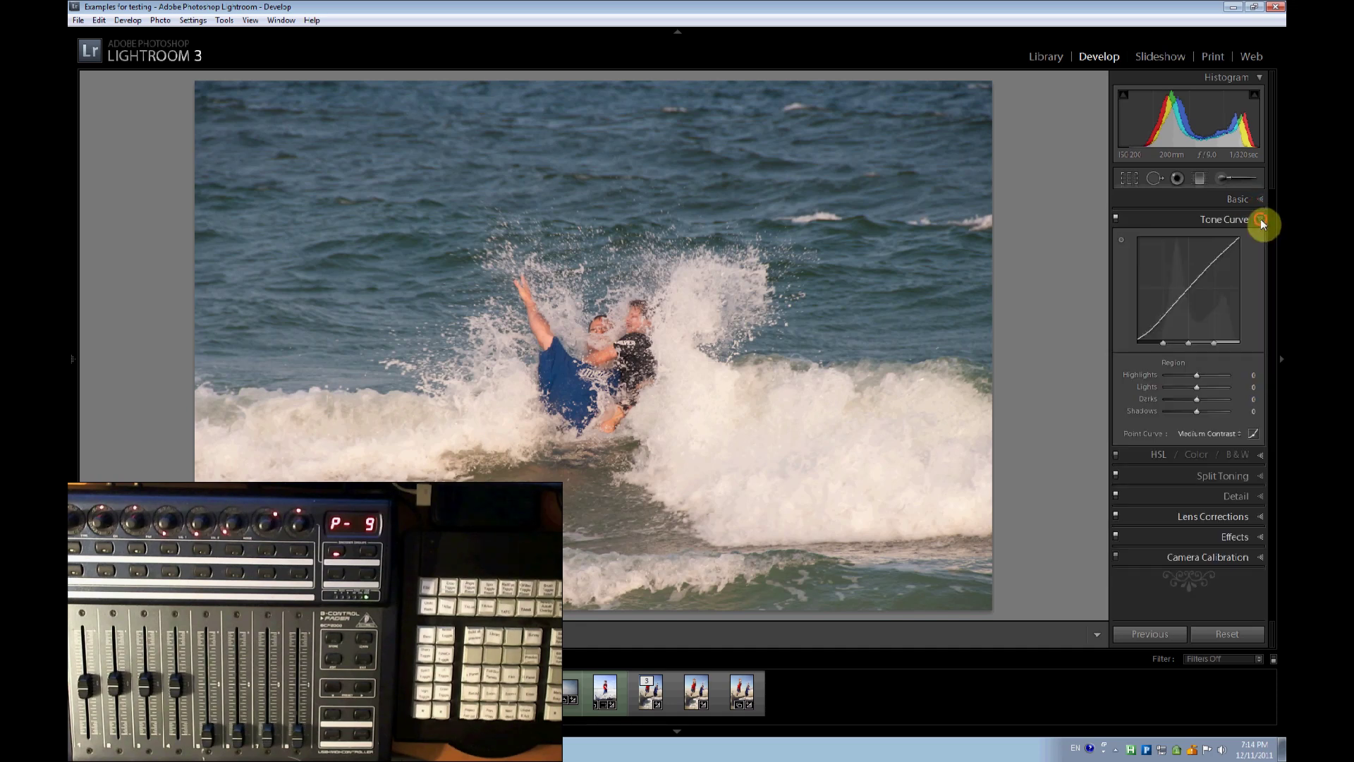
{"action": "left_click", "coordinate": [1263, 223]}
{"action": "left_click", "coordinate": [1263, 243]}
{"action": "left_click", "coordinate": [1263, 220]}
{"action": "left_click", "coordinate": [1262, 218]}
{"action": "left_click", "coordinate": [1261, 200]}
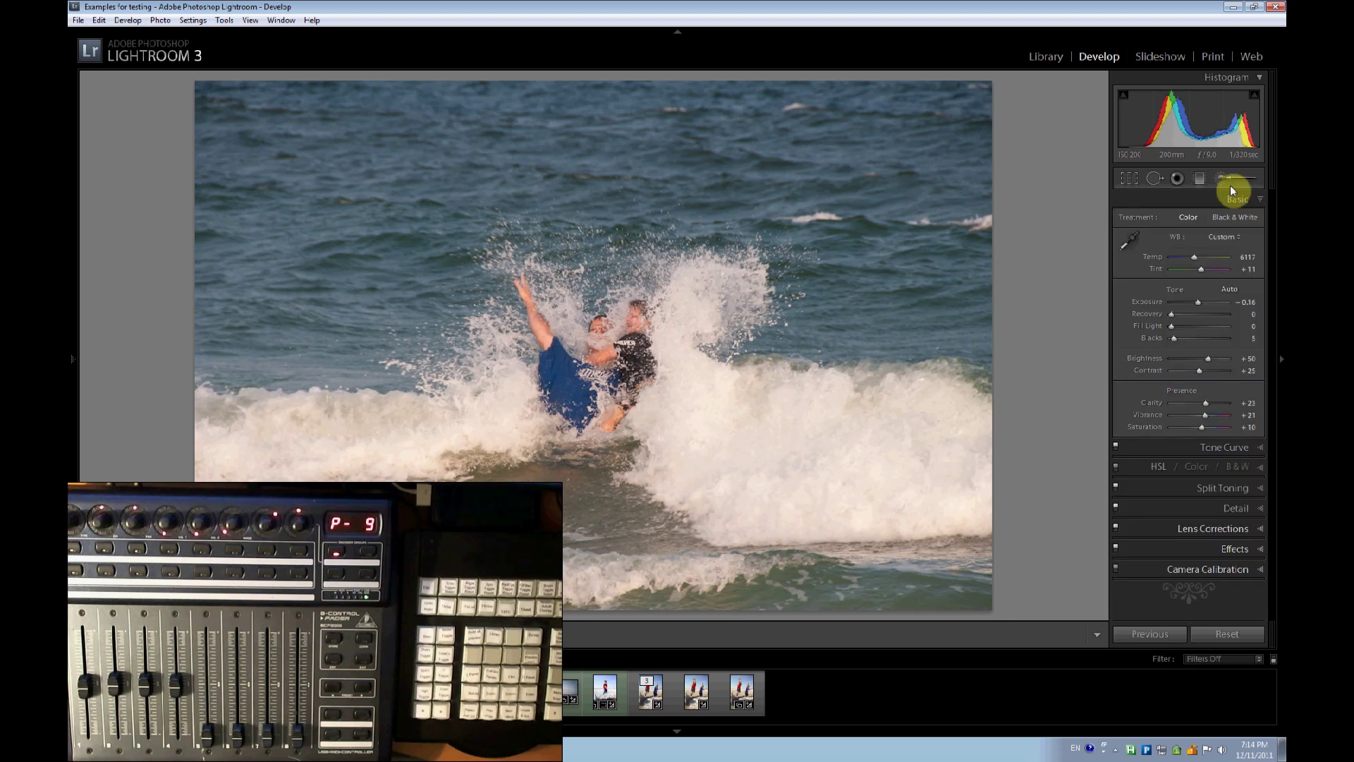
Step: Open and close the Adjustment Brush settings twice, then collapse Basic so all panels are closed
{"action": "left_click", "coordinate": [1226, 181]}
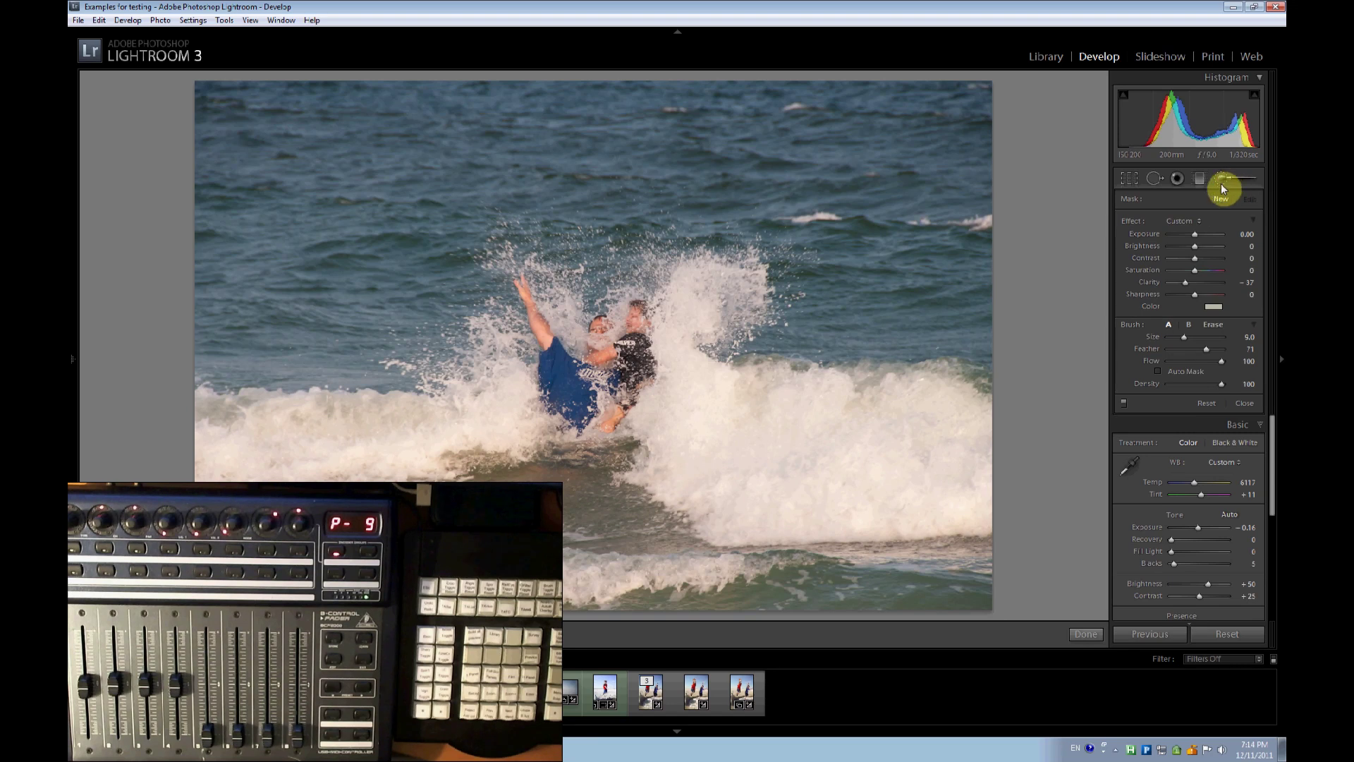
{"action": "left_click", "coordinate": [1223, 181]}
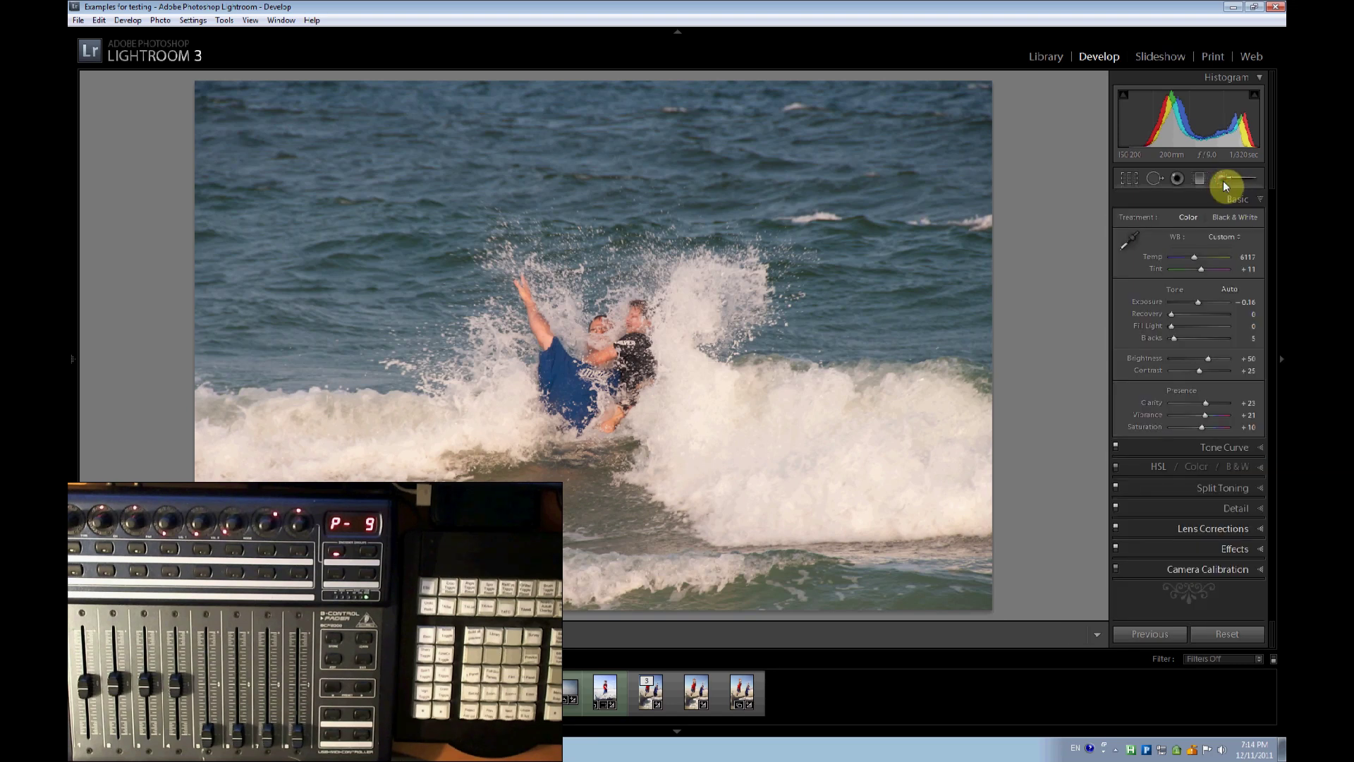
{"action": "left_click", "coordinate": [1224, 181]}
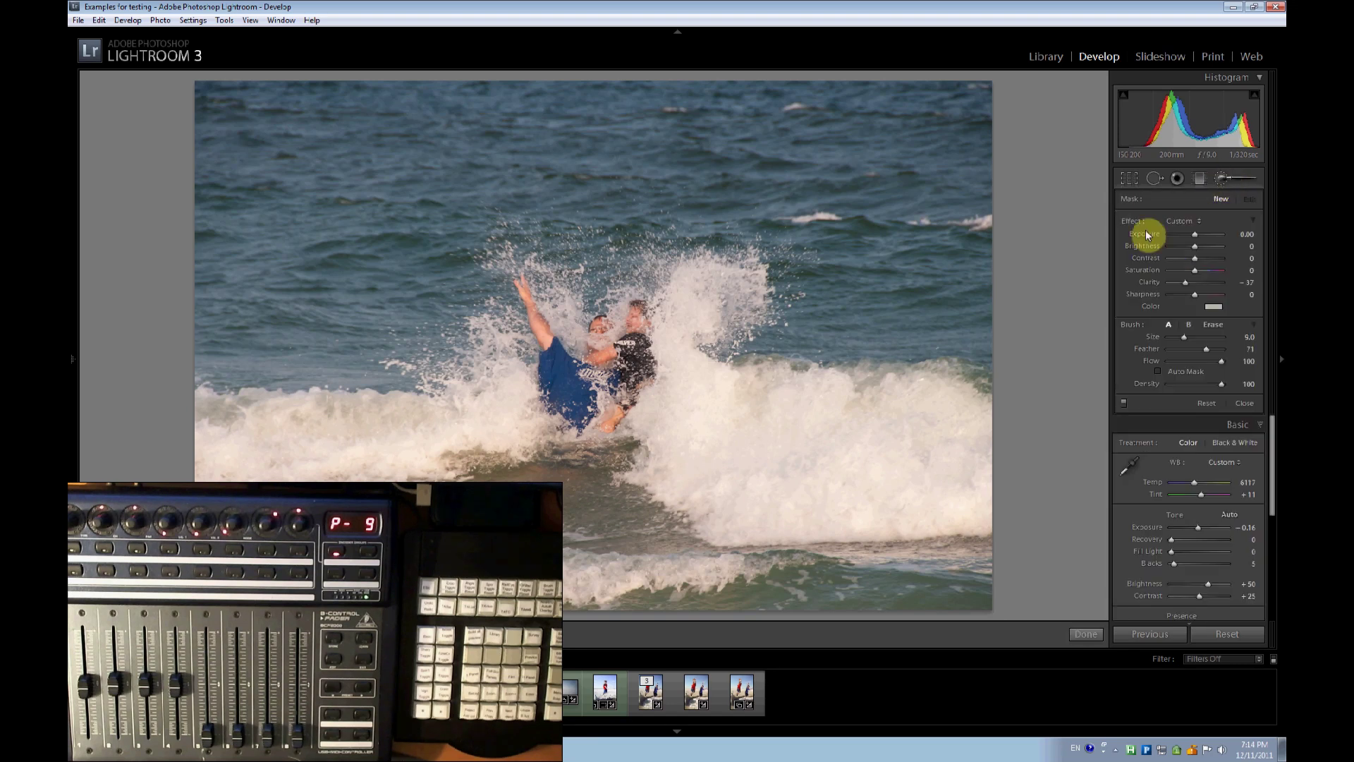
{"action": "left_click", "coordinate": [1225, 180]}
{"action": "left_click", "coordinate": [1261, 200], "text": "ctrl"}
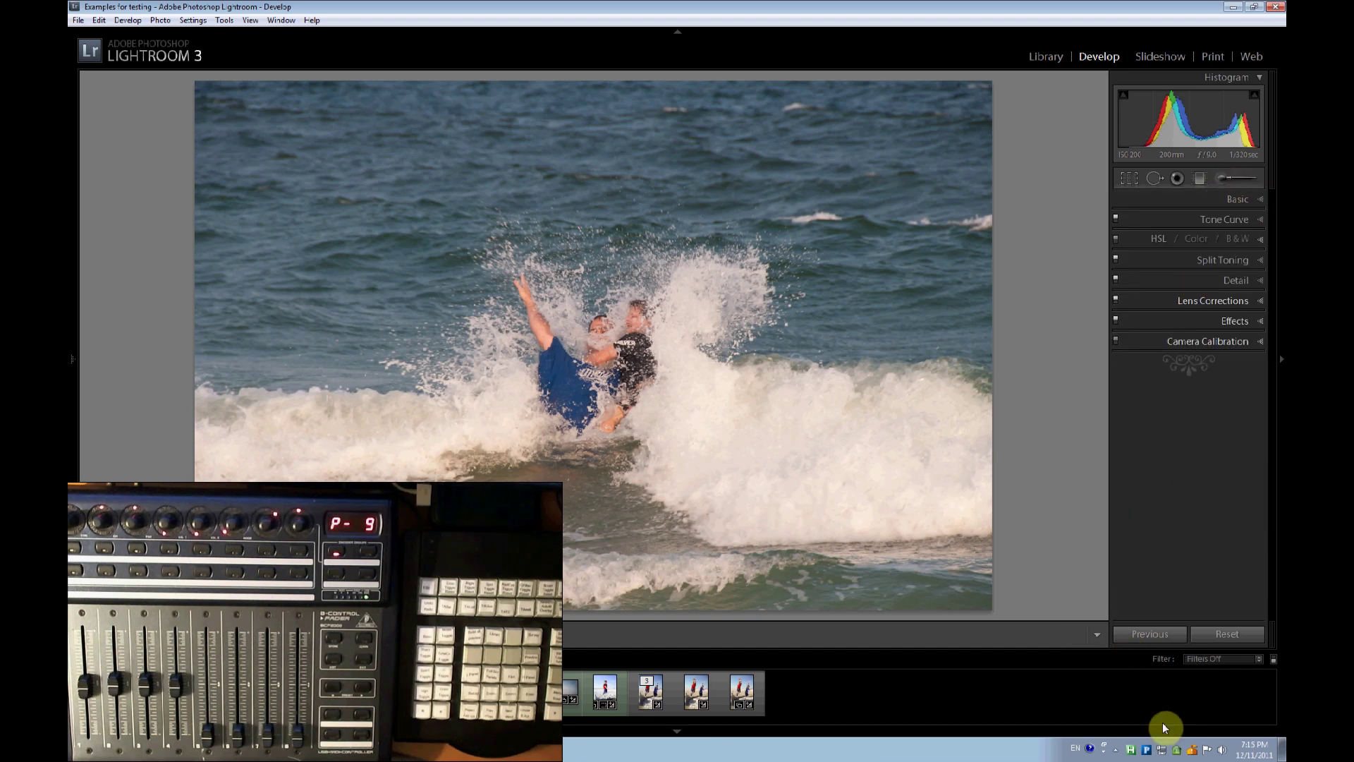
Step: Open Paddy's Behringer MIDI Controller mapping from the tray menu and select the preset number
{"action": "right_click", "coordinate": [1146, 748]}
{"action": "mouse_move", "coordinate": [1169, 746]}
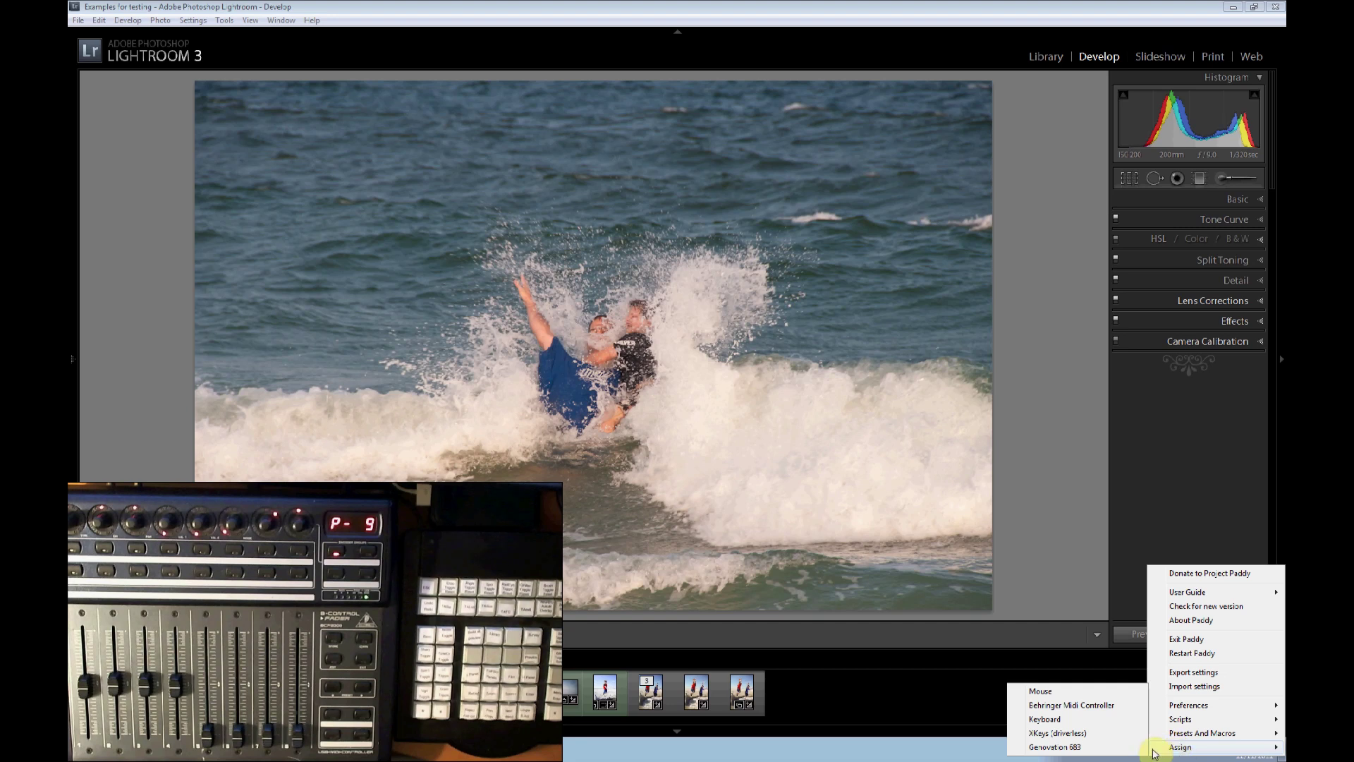
{"action": "left_click", "coordinate": [1104, 705]}
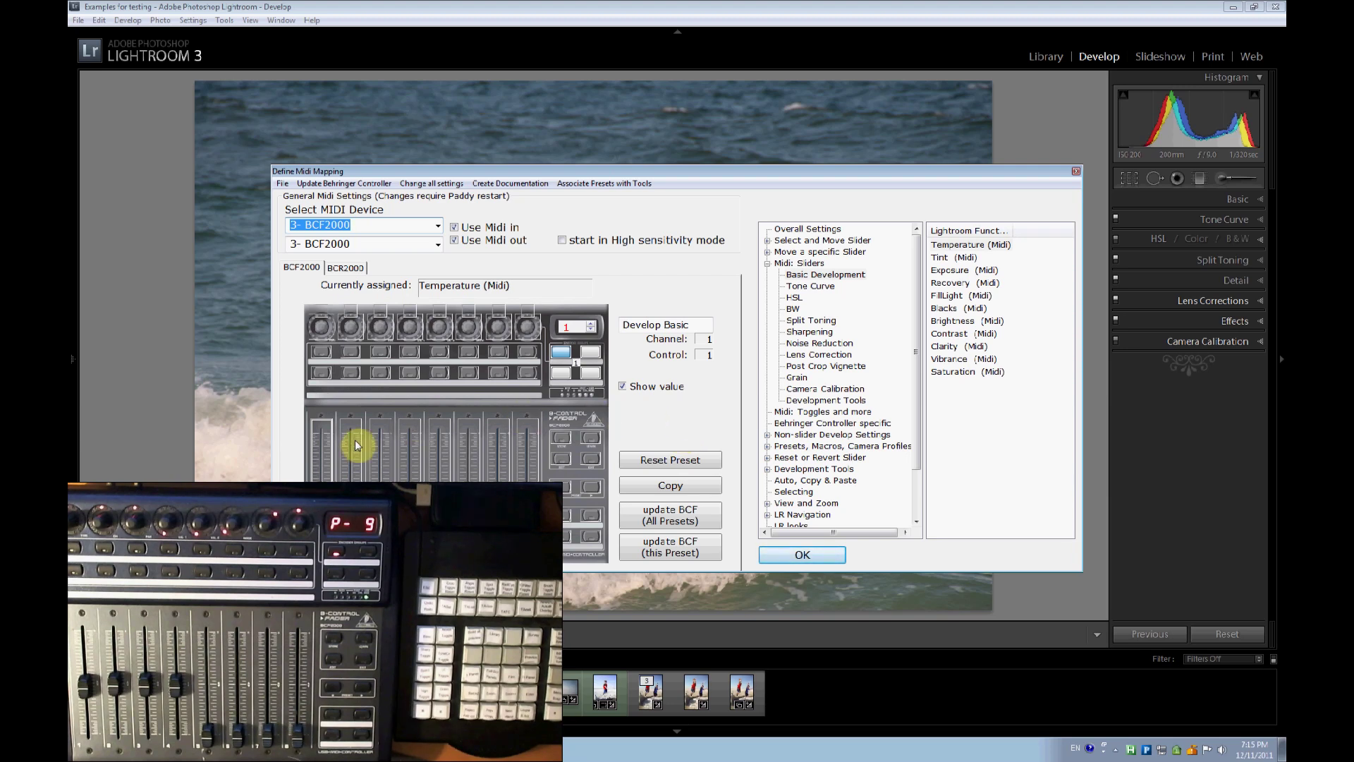
{"action": "double_click", "coordinate": [571, 326]}
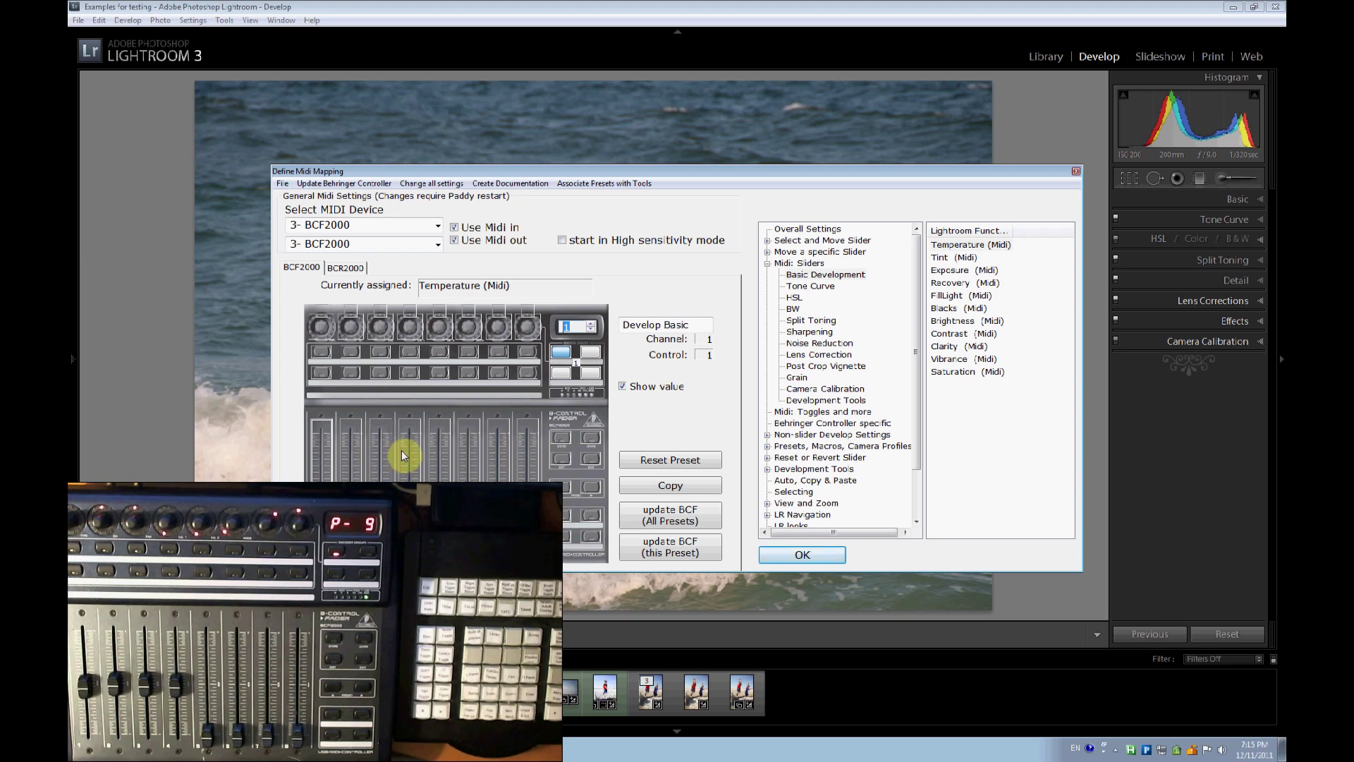
Step: Check the fader and knob assignments: Tint, Recovery, Clarity, Vibrance and Sharpening
{"action": "left_click", "coordinate": [358, 455]}
{"action": "left_click", "coordinate": [381, 455]}
{"action": "left_click", "coordinate": [412, 455]}
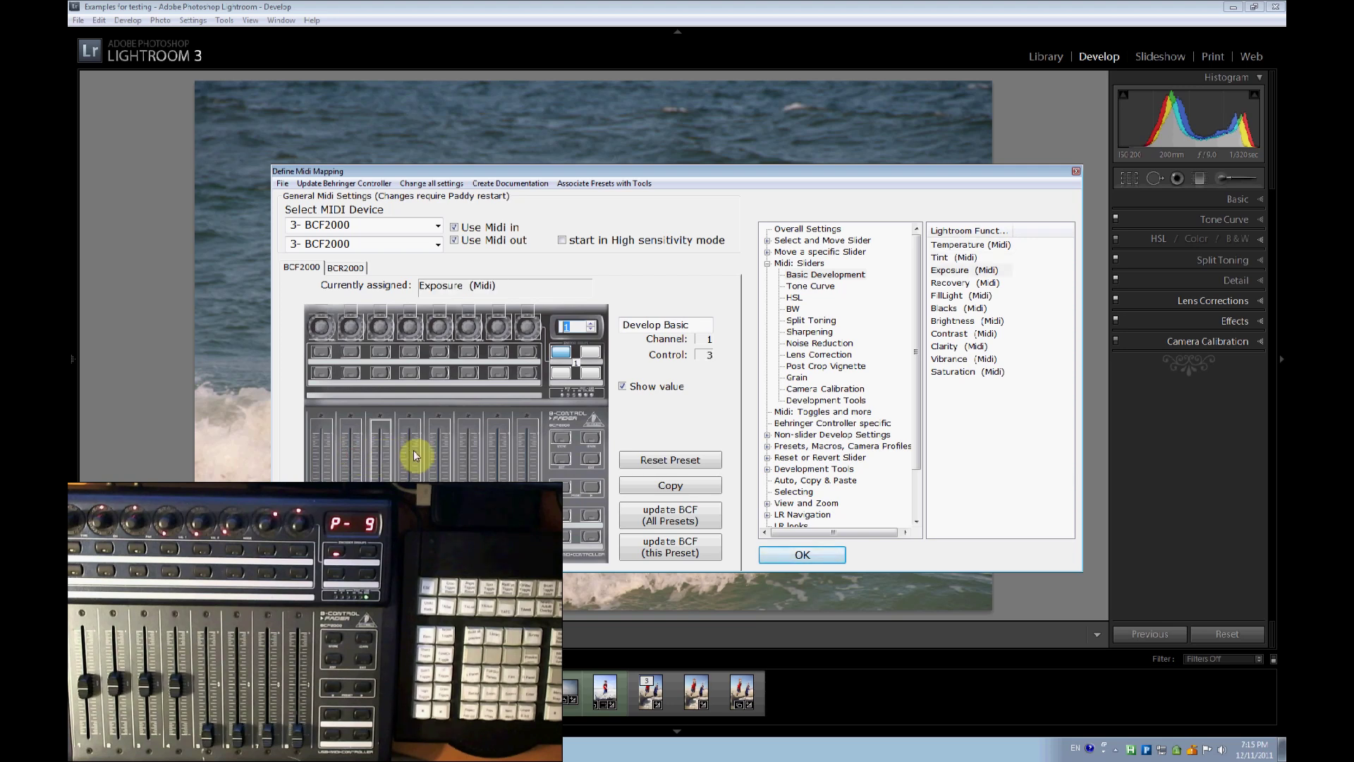
{"action": "left_click", "coordinate": [361, 329]}
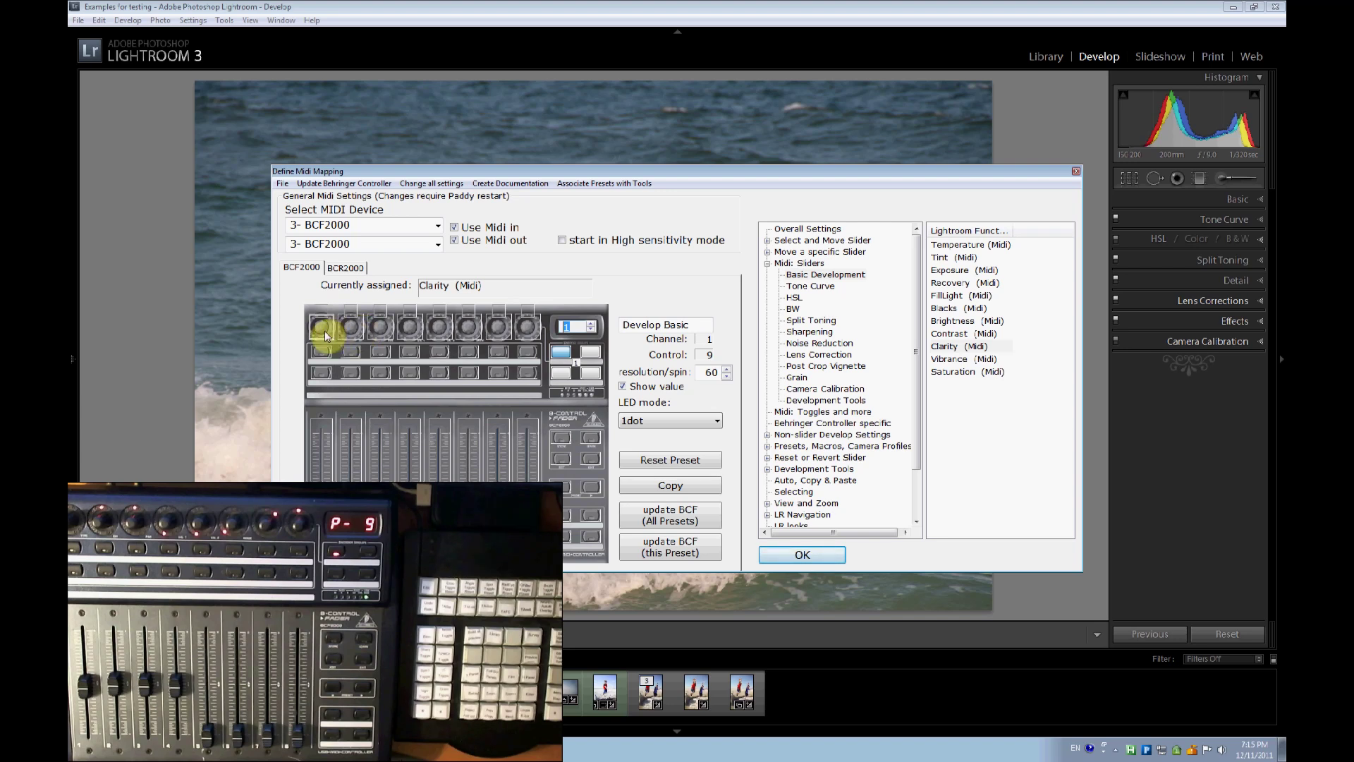
{"action": "left_click", "coordinate": [385, 328]}
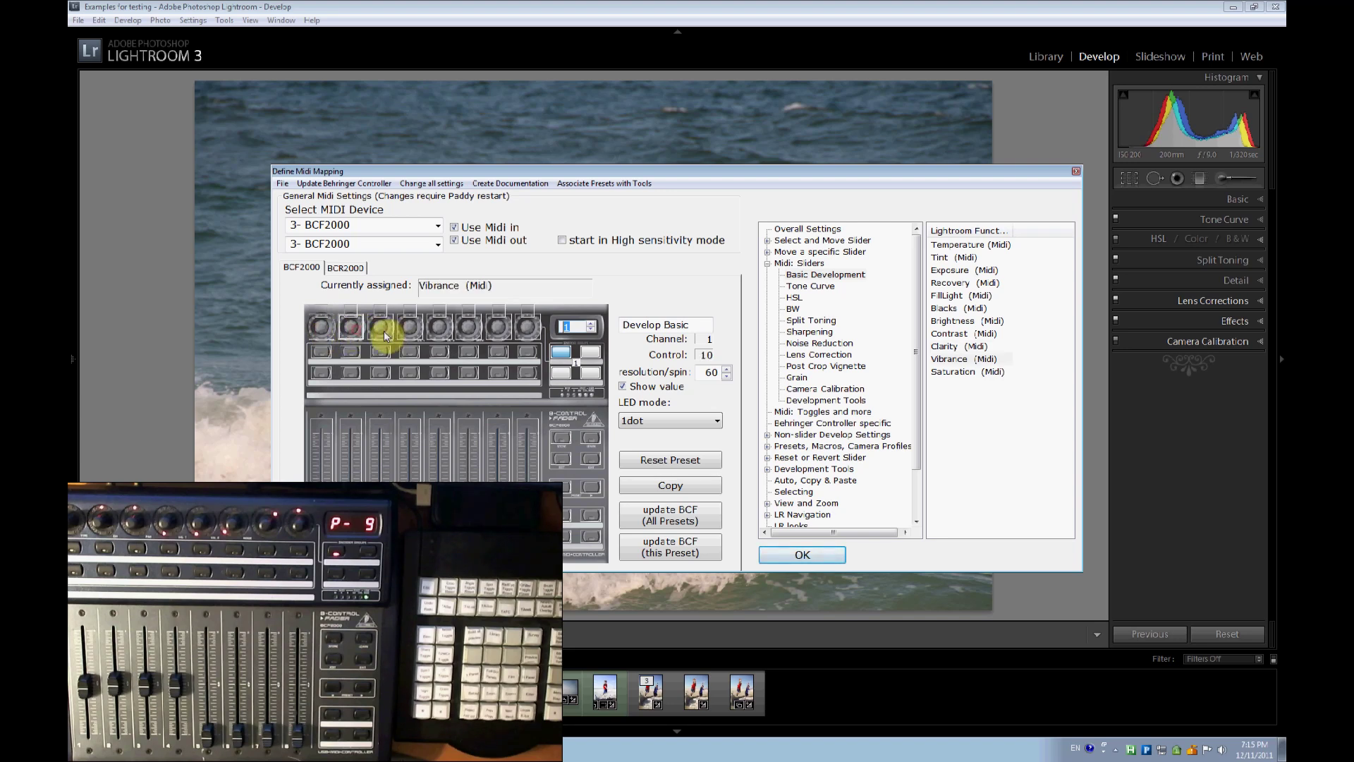
{"action": "left_click", "coordinate": [412, 328]}
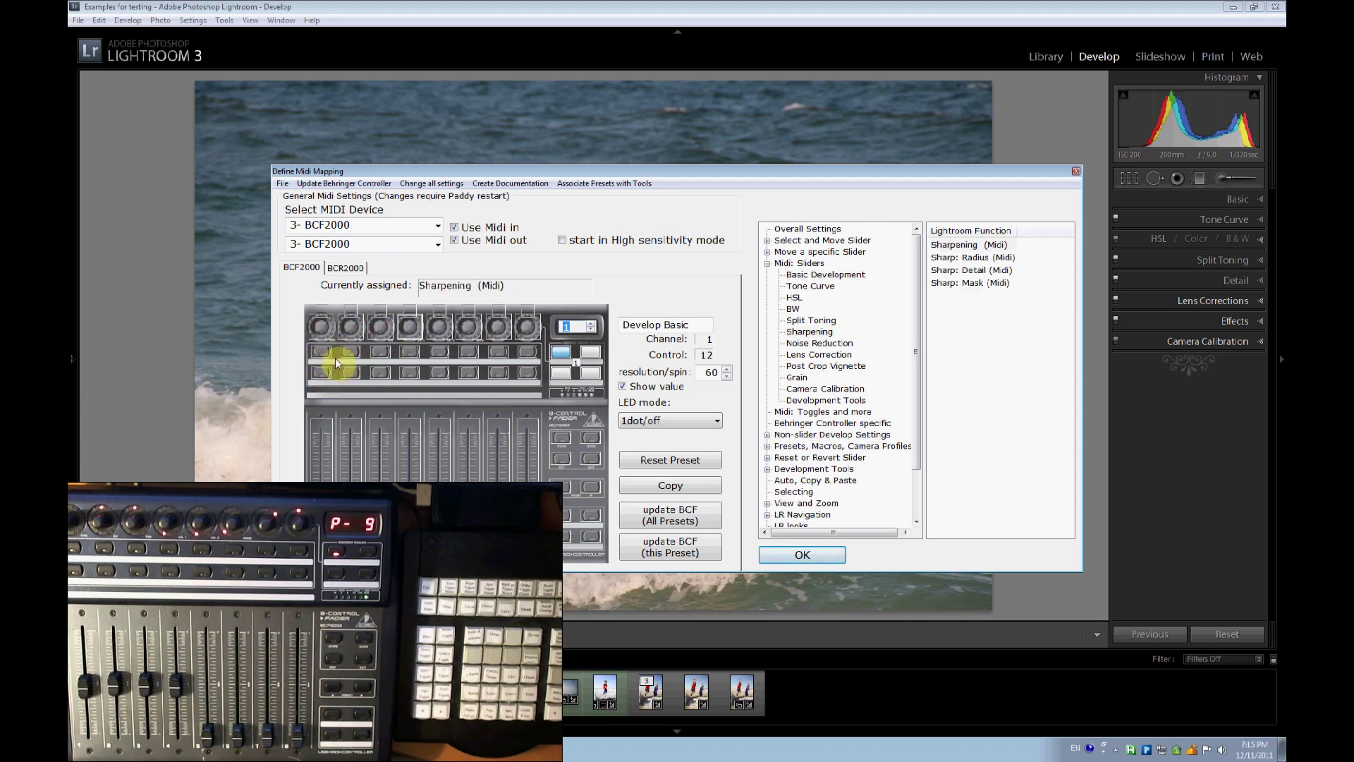
Step: Check the buttons mapped to Last Temperature, Reset Temperature and Reset Clarity
{"action": "left_click", "coordinate": [322, 375]}
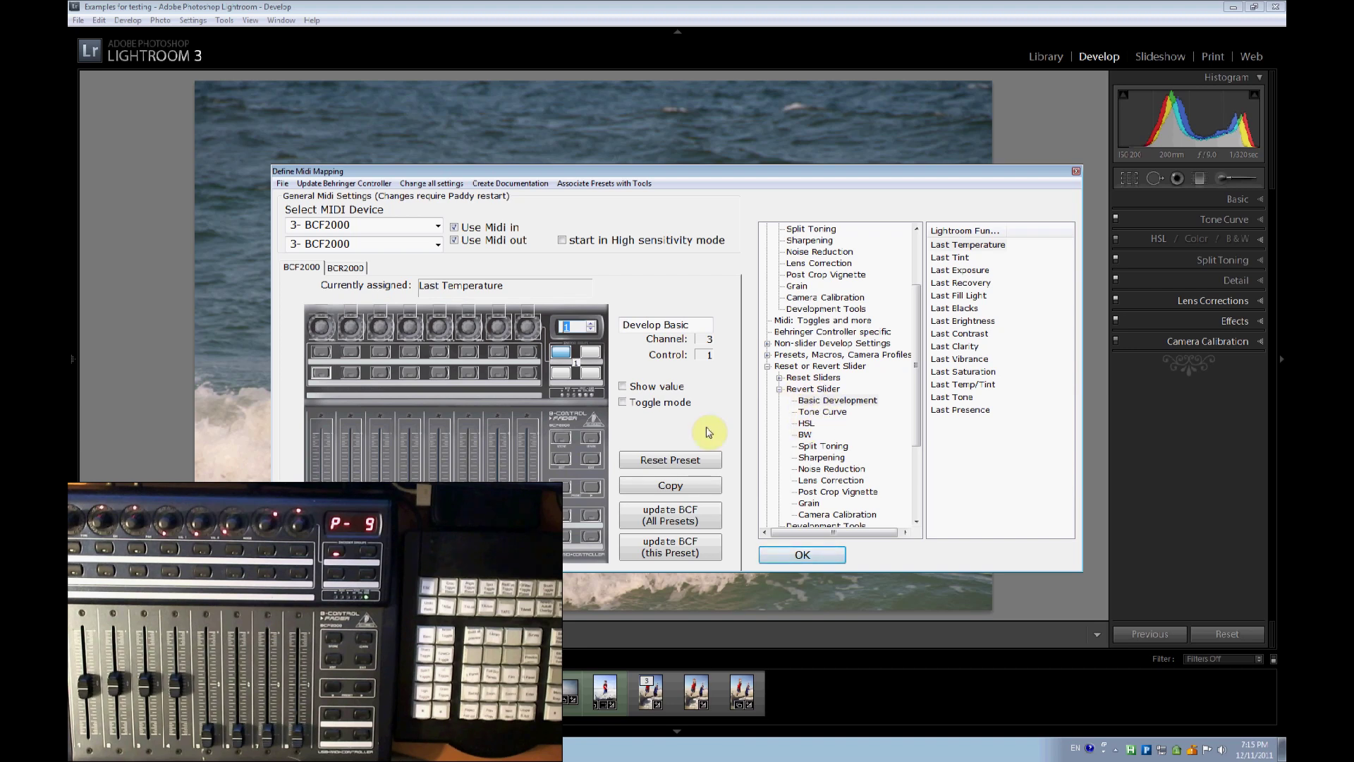
{"action": "left_click", "coordinate": [322, 354]}
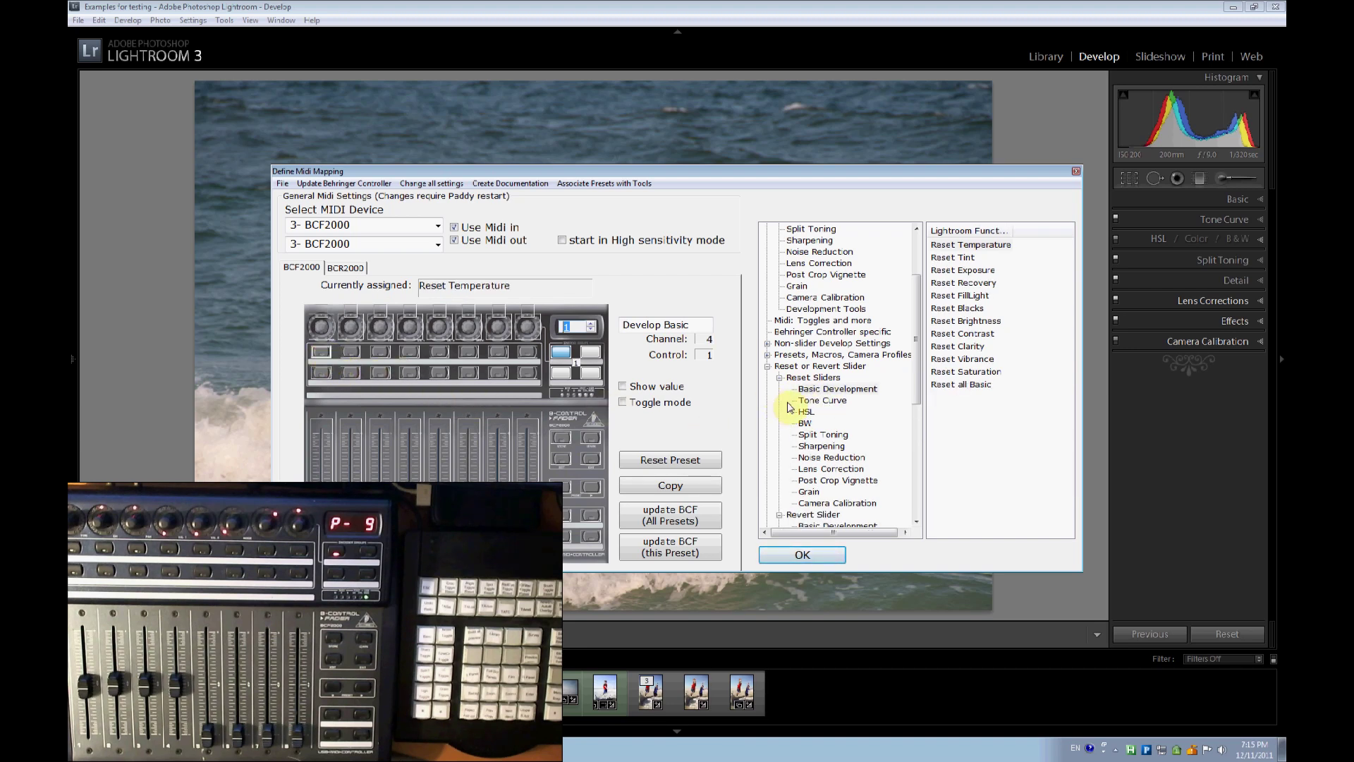
{"action": "left_click", "coordinate": [320, 311]}
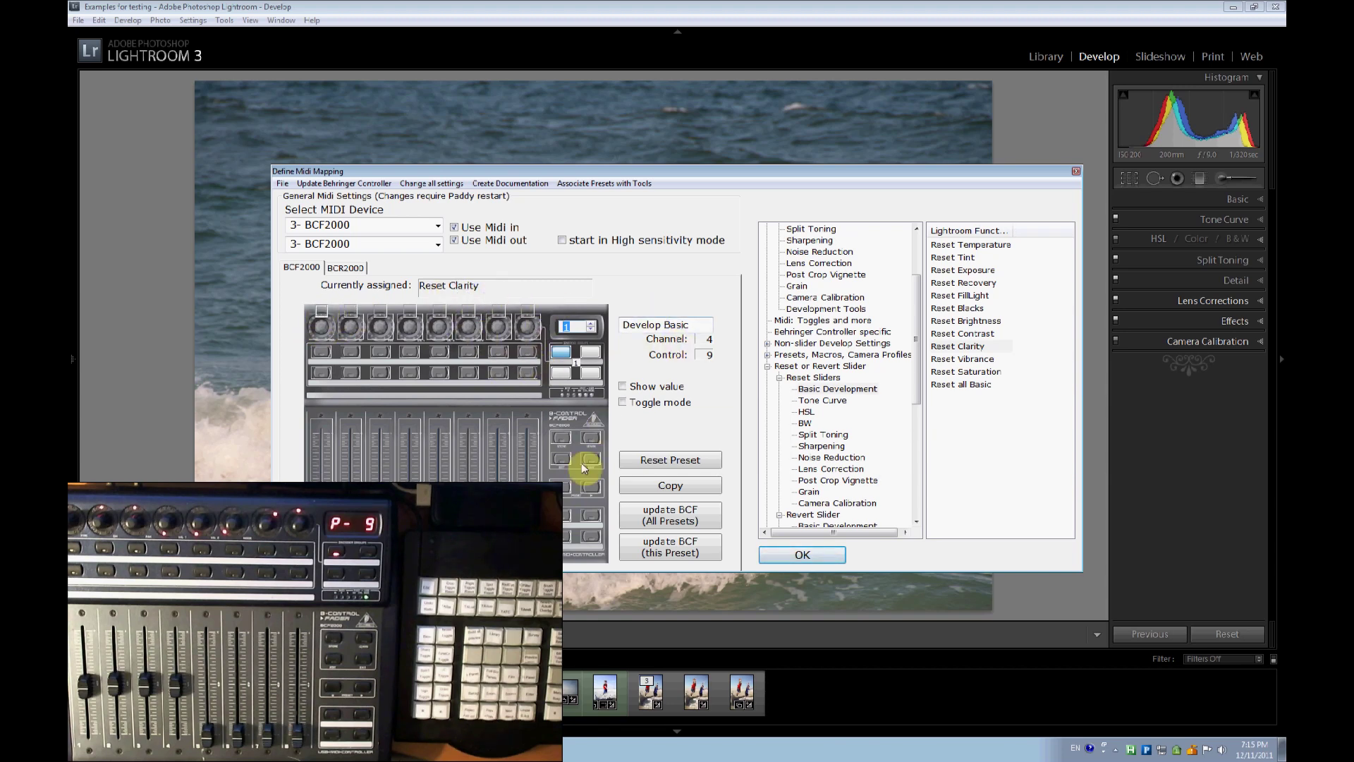
Step: Switch to preset 2, Tone Curve, and check faders for TC: Highlights, Lights and Darks
{"action": "left_click", "coordinate": [591, 324]}
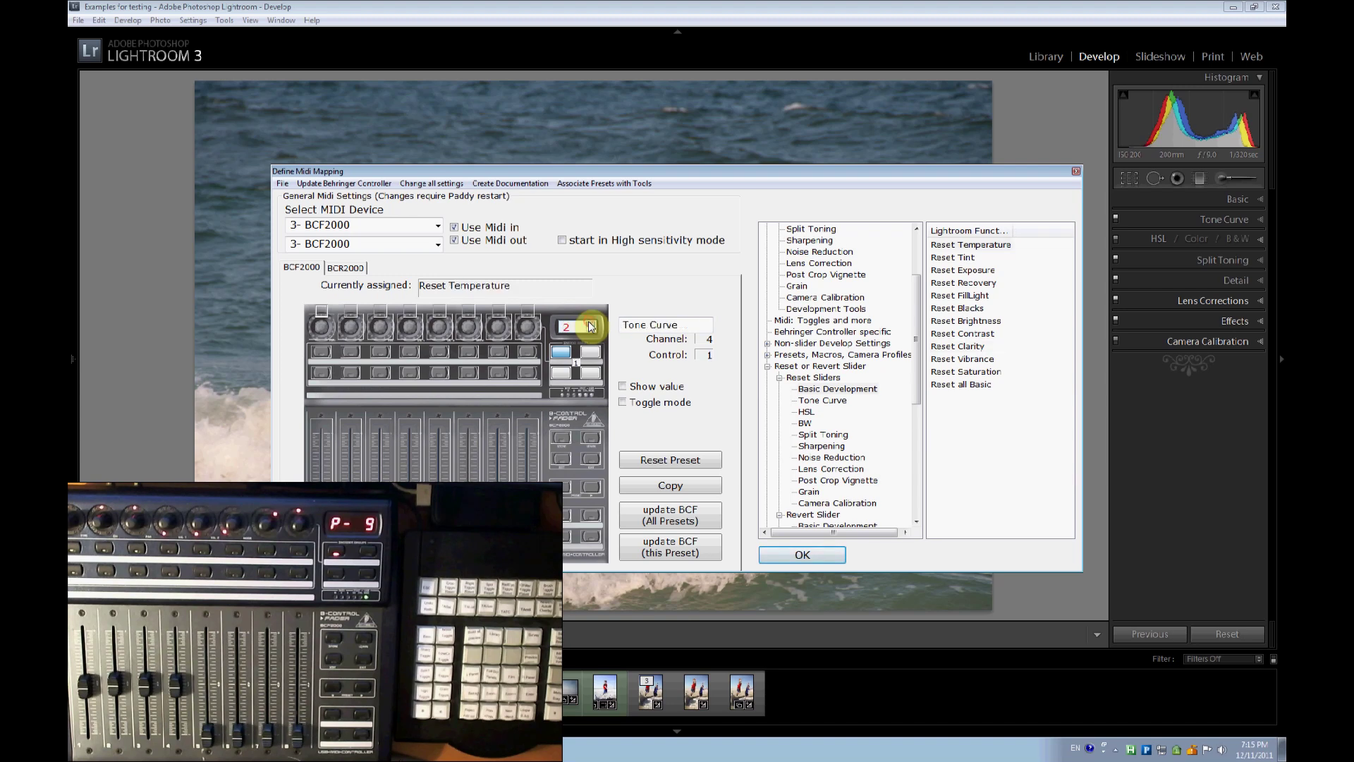
{"action": "left_click", "coordinate": [323, 446]}
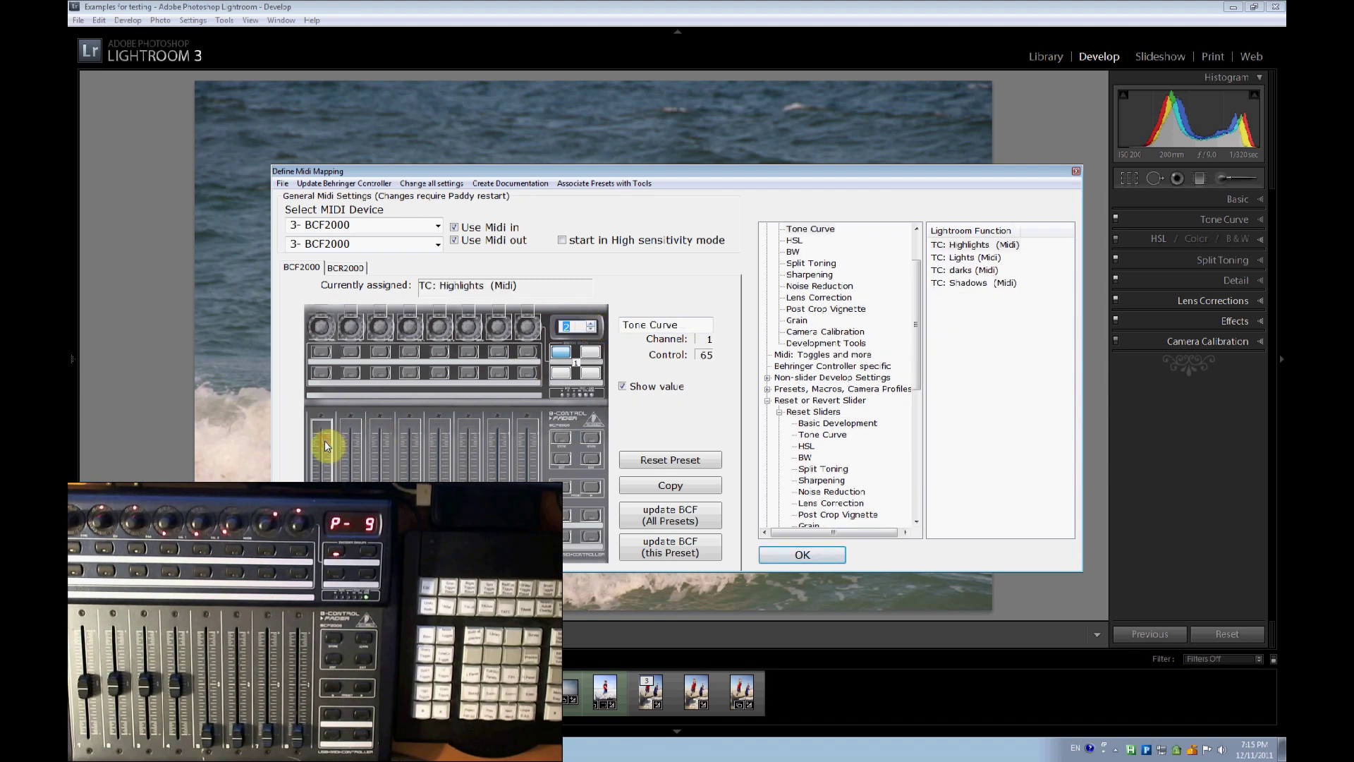
{"action": "left_click", "coordinate": [361, 453]}
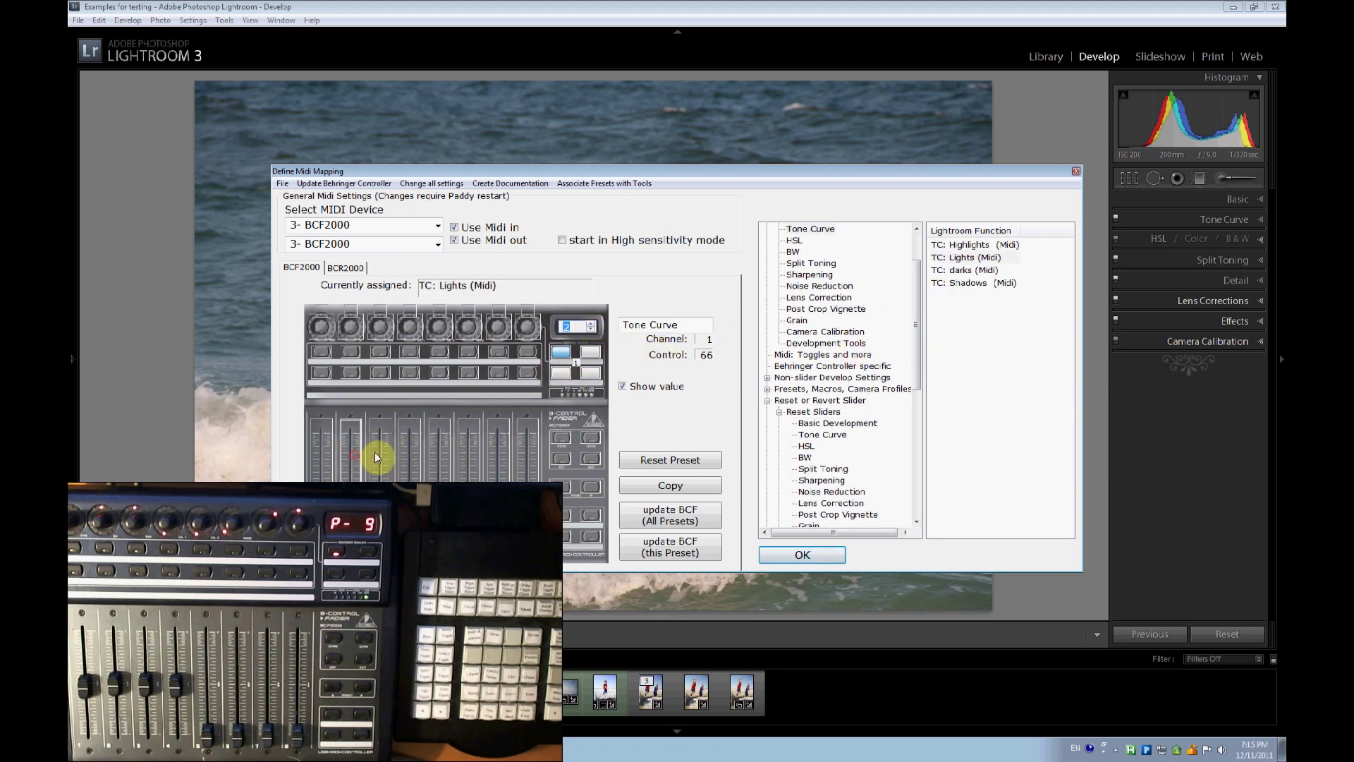
{"action": "left_click", "coordinate": [379, 452]}
Step: Switch to preset 3, Brush and tools, and check faders for Exposure, Brightness, Contrast and Saturation
{"action": "left_click", "coordinate": [591, 323]}
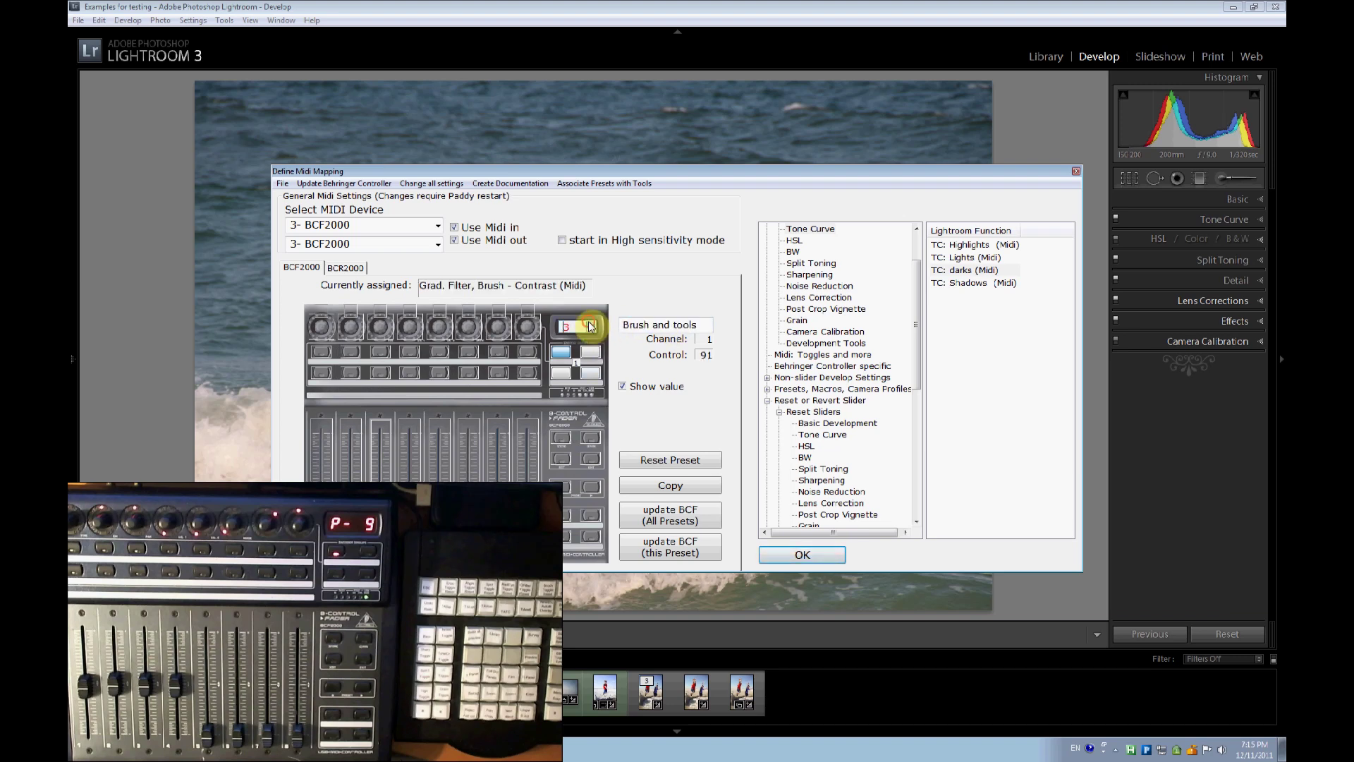
{"action": "left_click", "coordinate": [326, 439]}
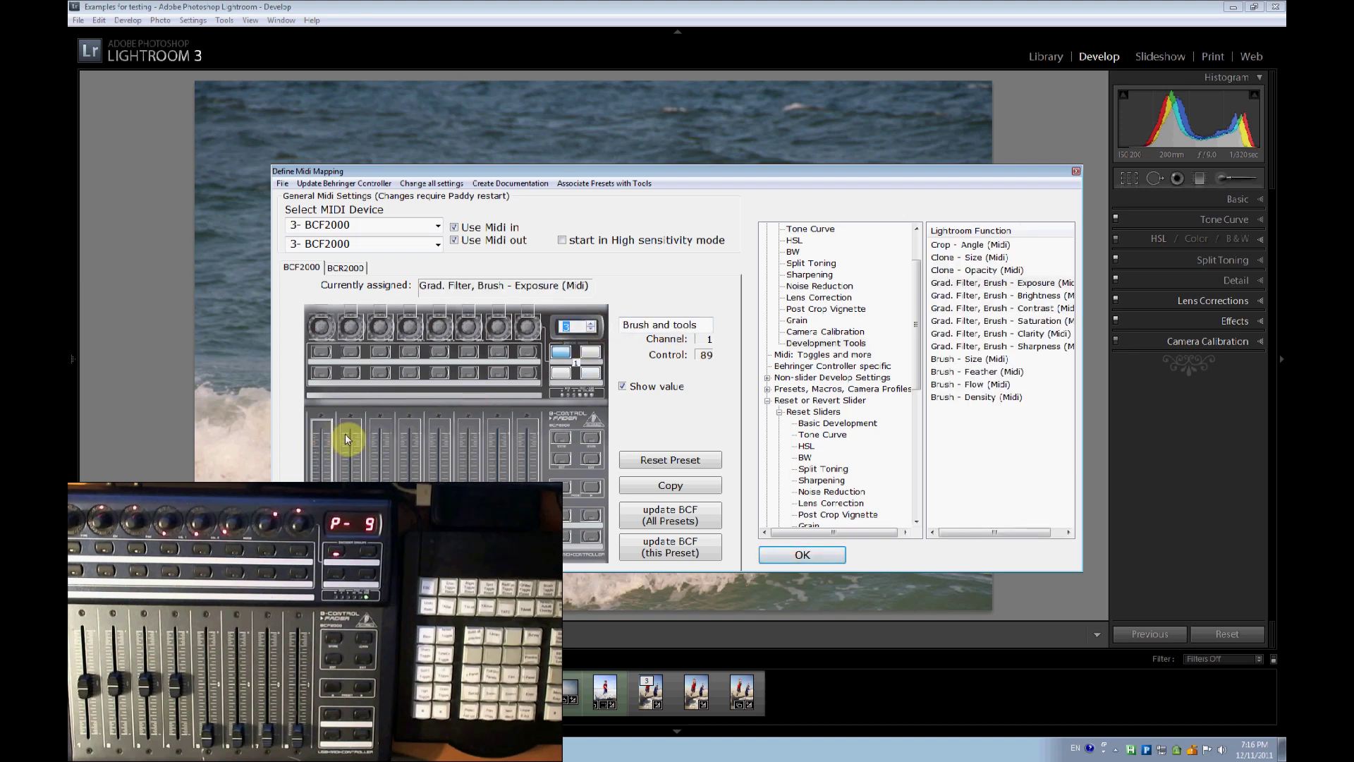
{"action": "left_click", "coordinate": [347, 435]}
{"action": "left_click", "coordinate": [379, 435]}
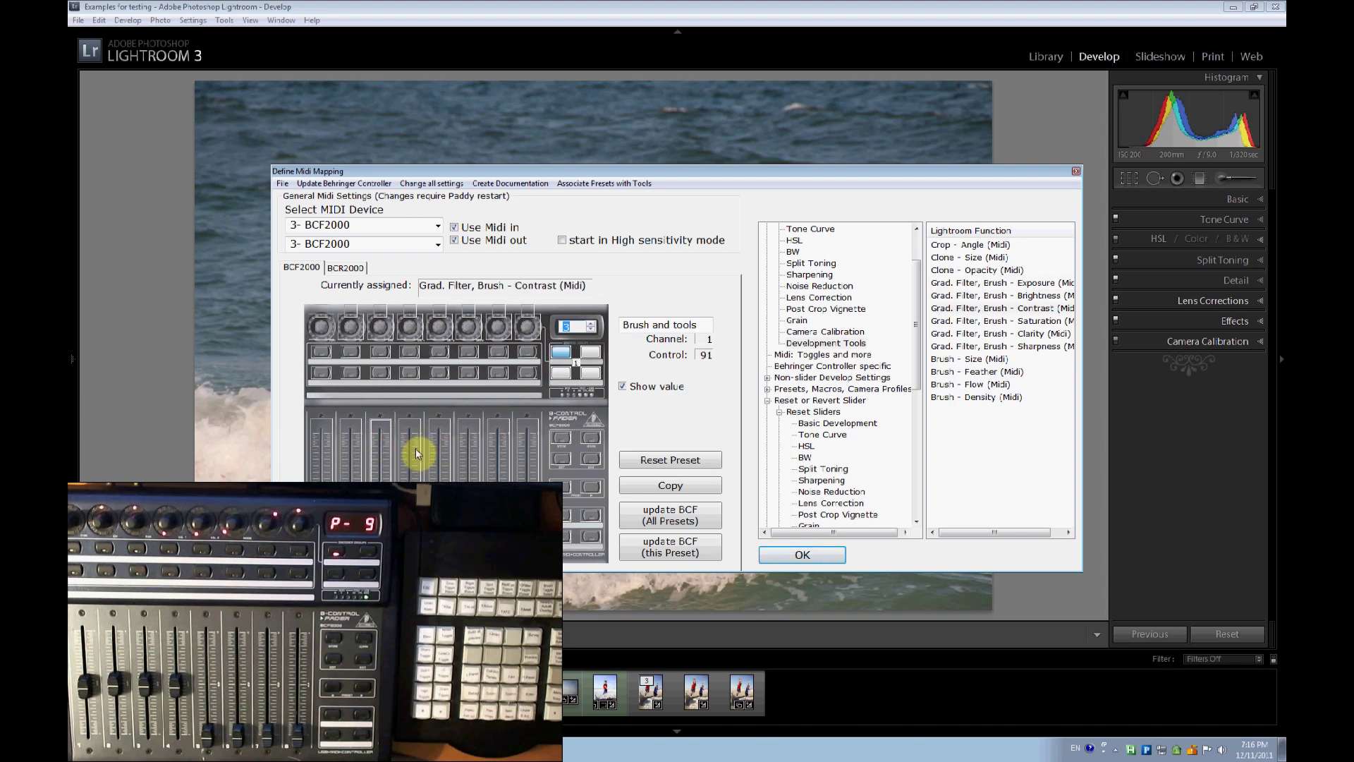
{"action": "left_click", "coordinate": [409, 452]}
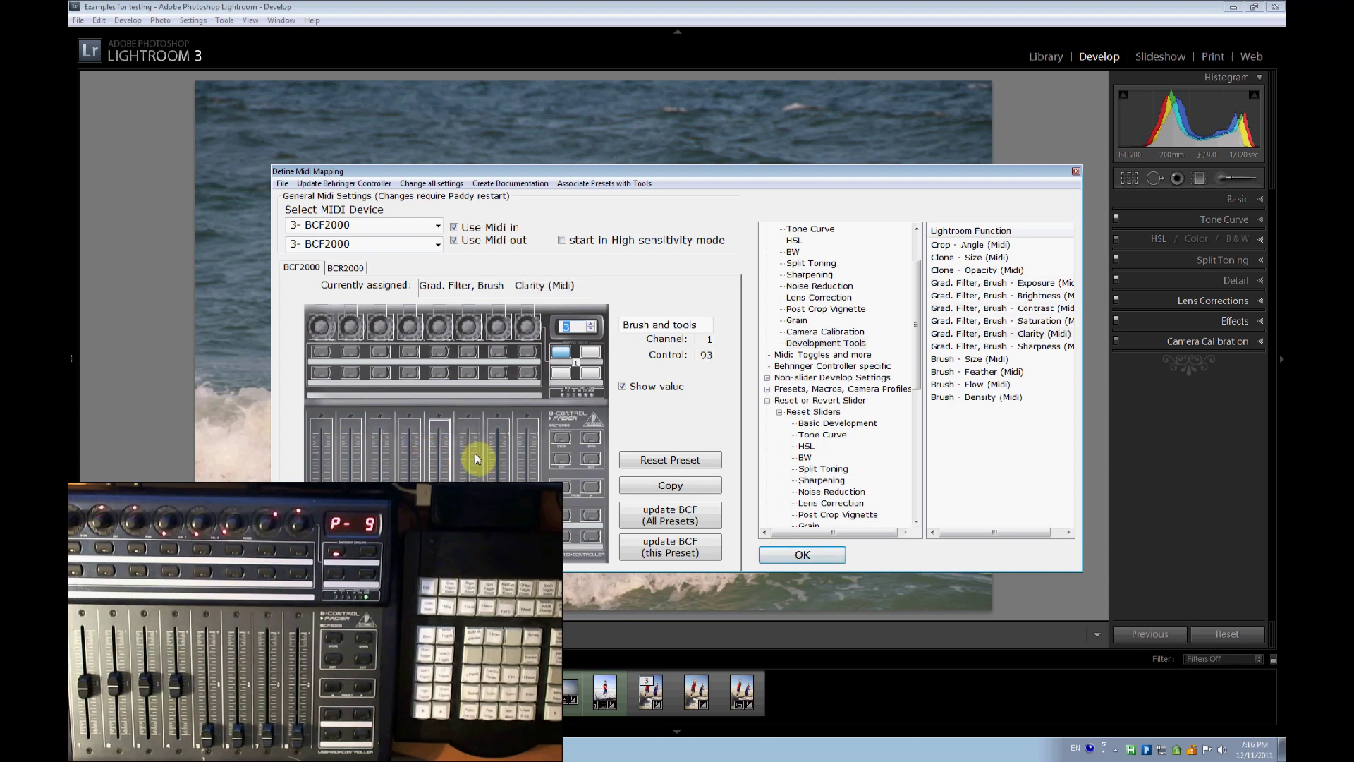
Step: Step to preset 4, Noise and Sharp, and check its faders, including the Sharpening fader
{"action": "left_click", "coordinate": [594, 325]}
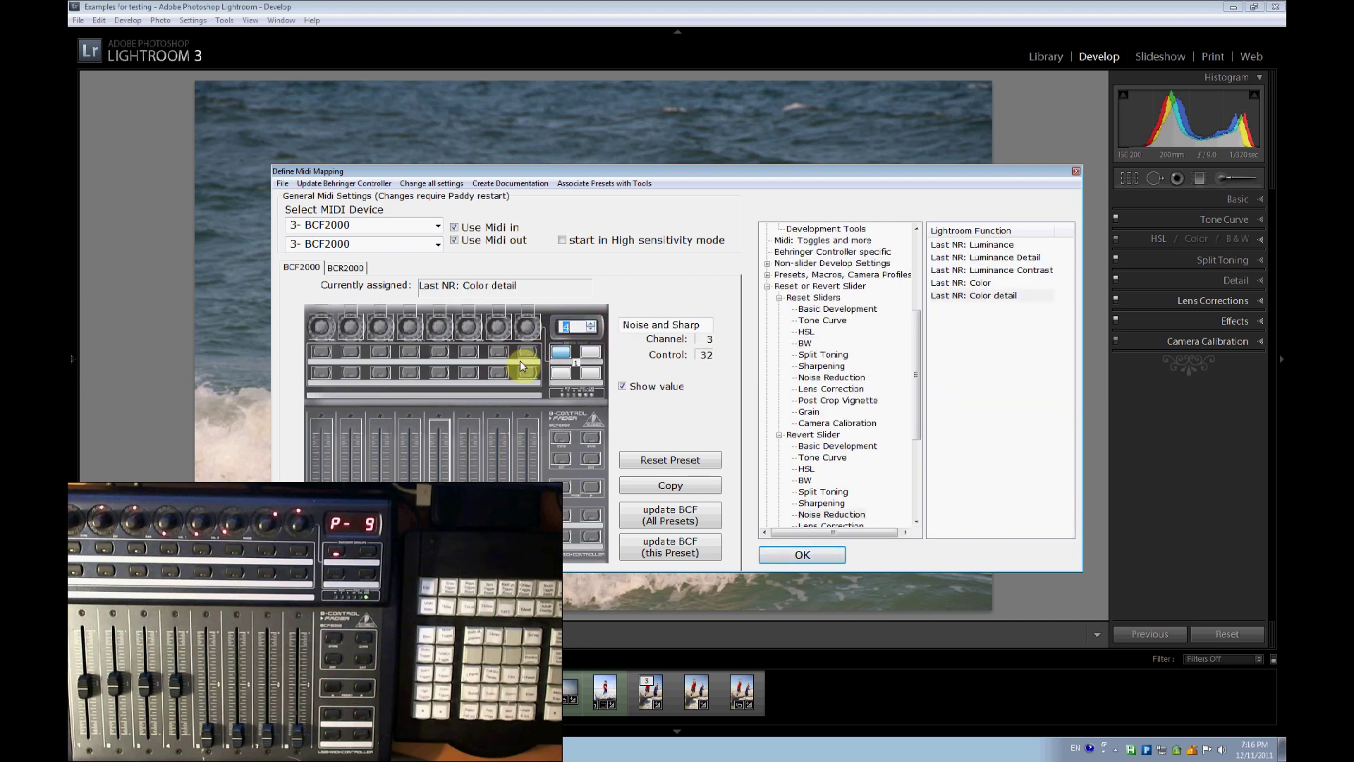
{"action": "left_click", "coordinate": [325, 447]}
{"action": "left_click", "coordinate": [359, 447]}
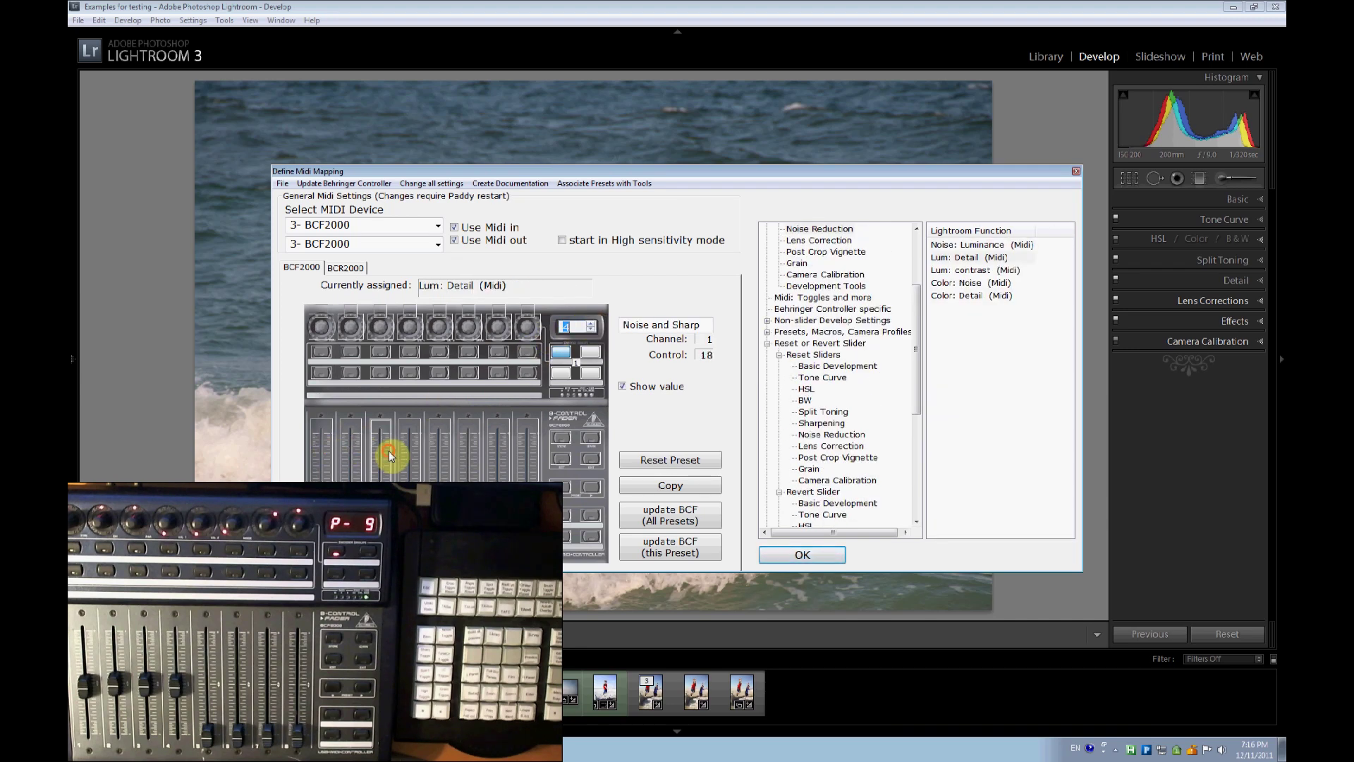
{"action": "left_click", "coordinate": [389, 452]}
{"action": "left_click", "coordinate": [441, 455]}
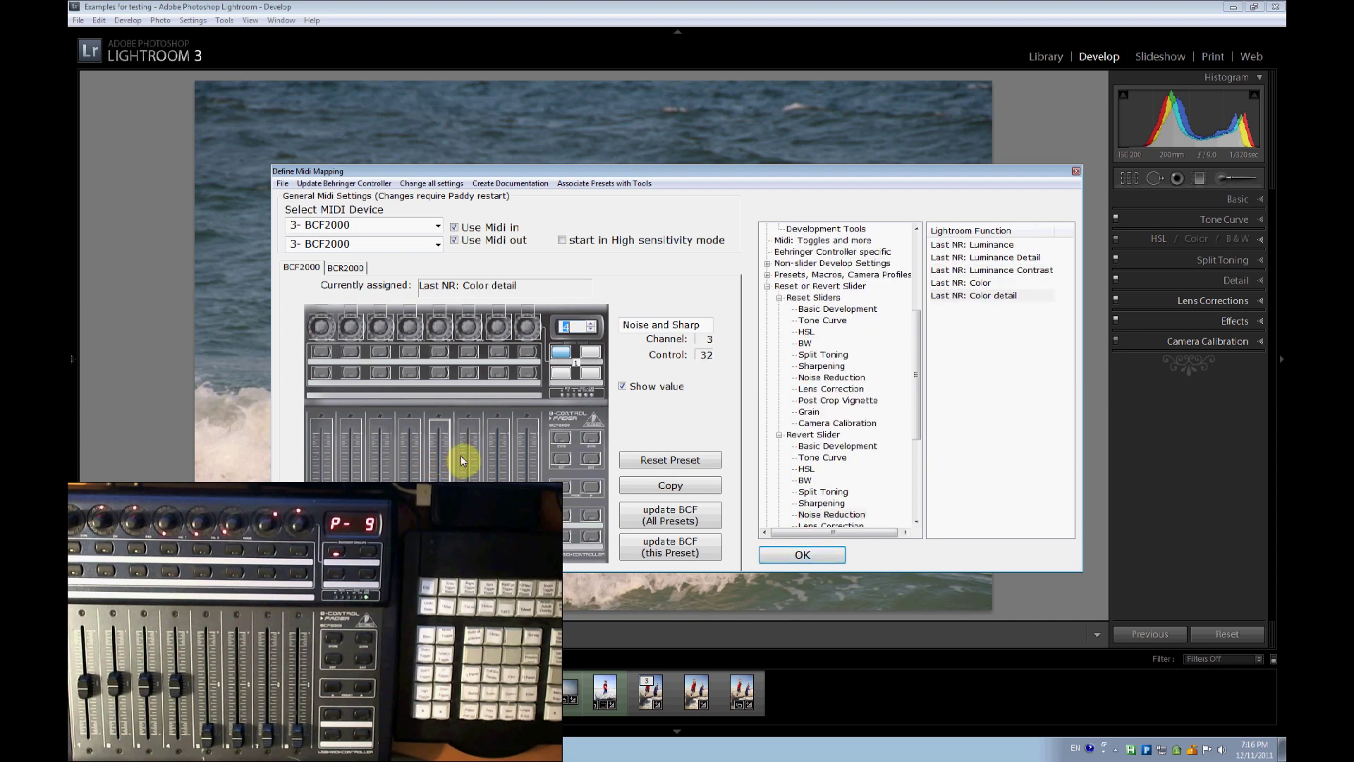
{"action": "left_click", "coordinate": [466, 455]}
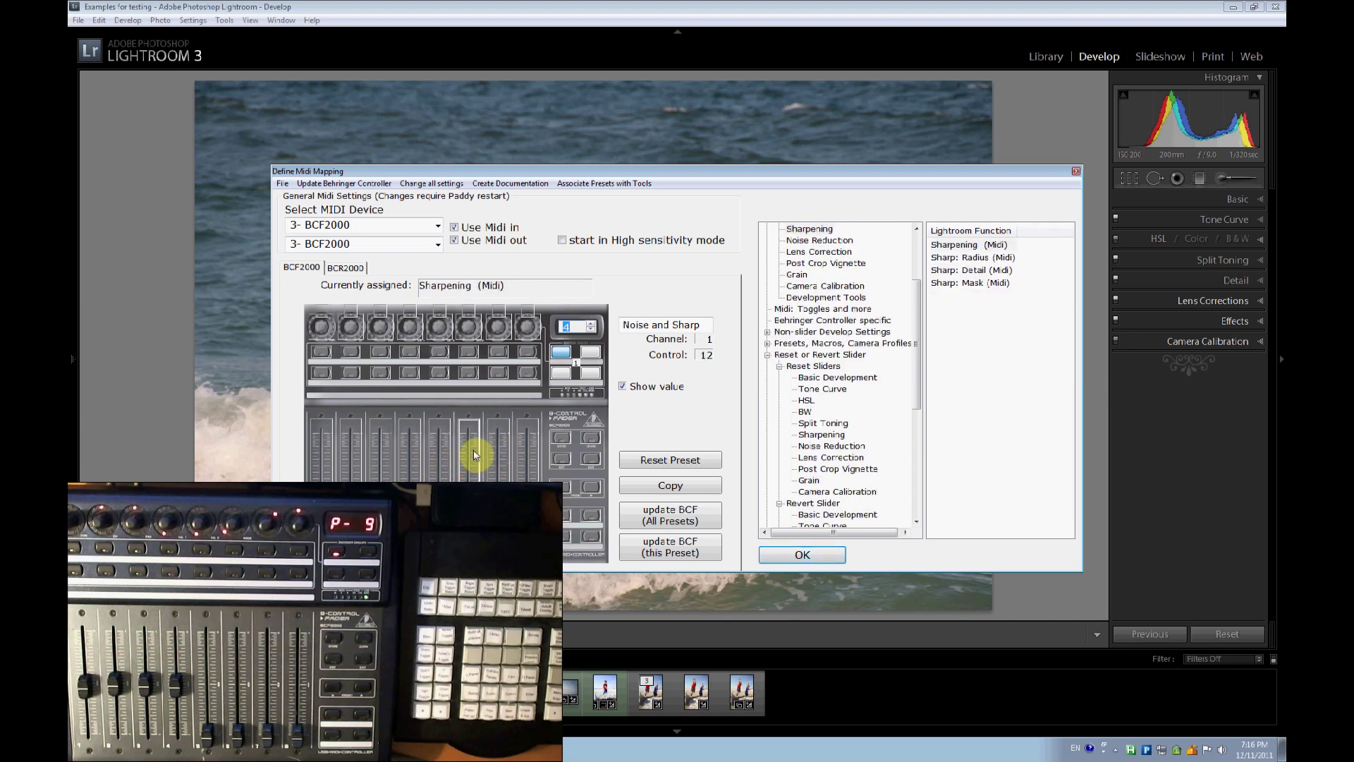
{"action": "type", "text": "4"}
Step: Page through the HSL Saturation, Black and White, PCV and Grain, Split Toning, Filter/Brush, Camera Calibration presets to Sharpening
{"action": "left_click", "coordinate": [591, 323]}
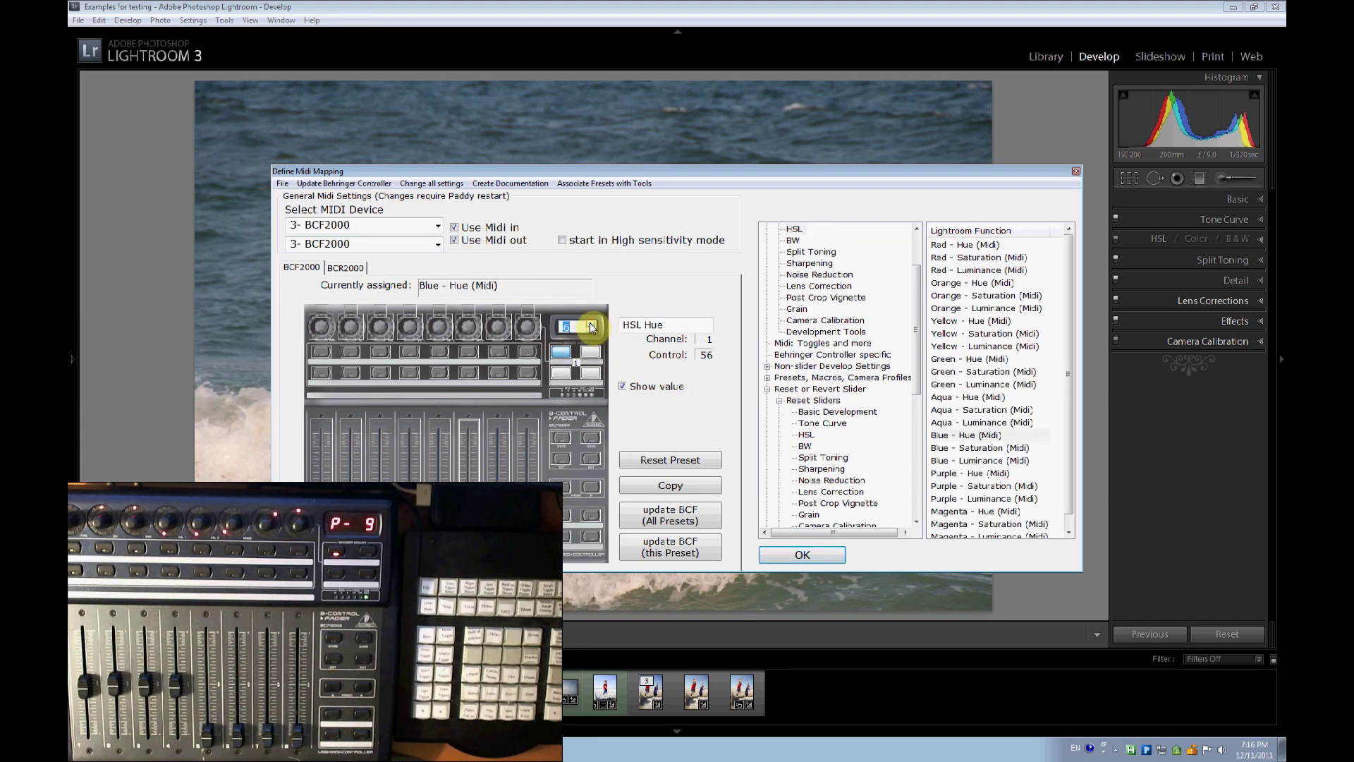
{"action": "left_click", "coordinate": [591, 324]}
{"action": "left_click", "coordinate": [591, 325]}
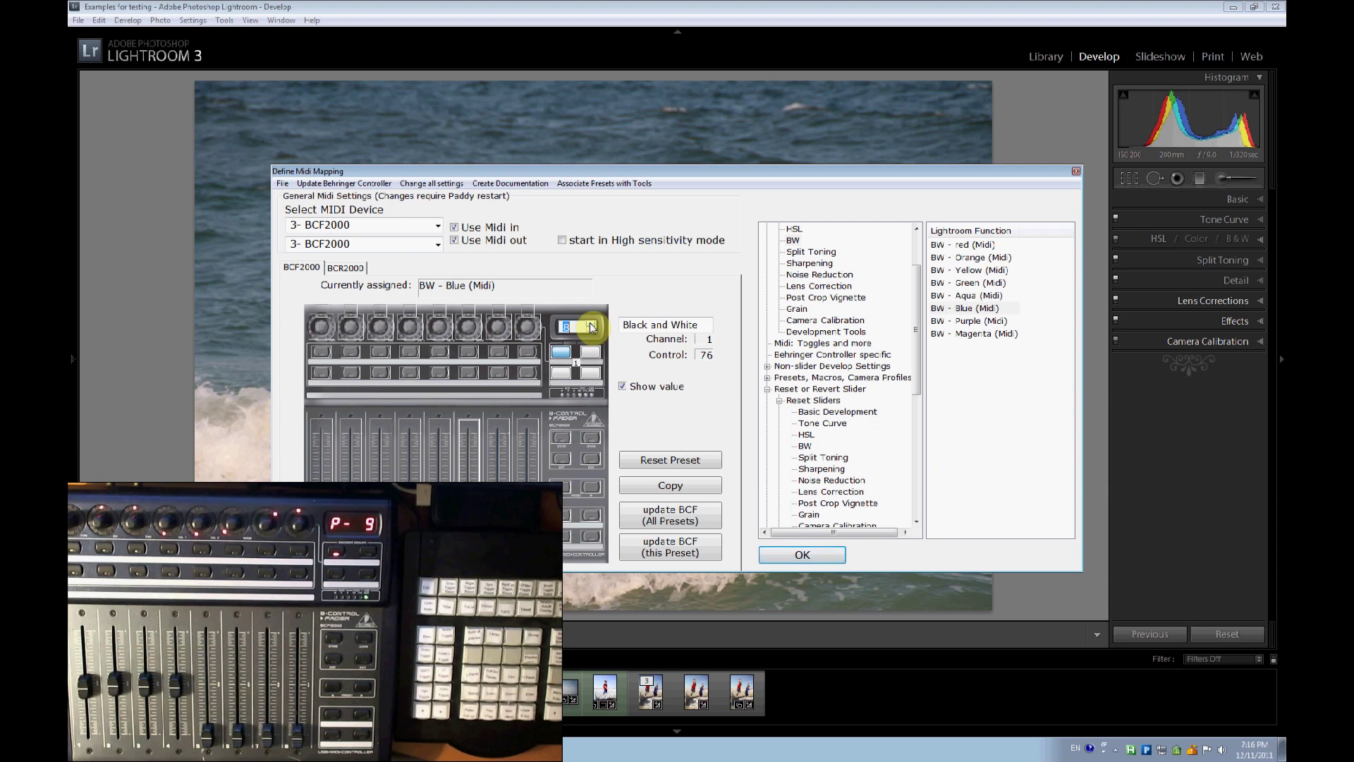
{"action": "left_click", "coordinate": [590, 324]}
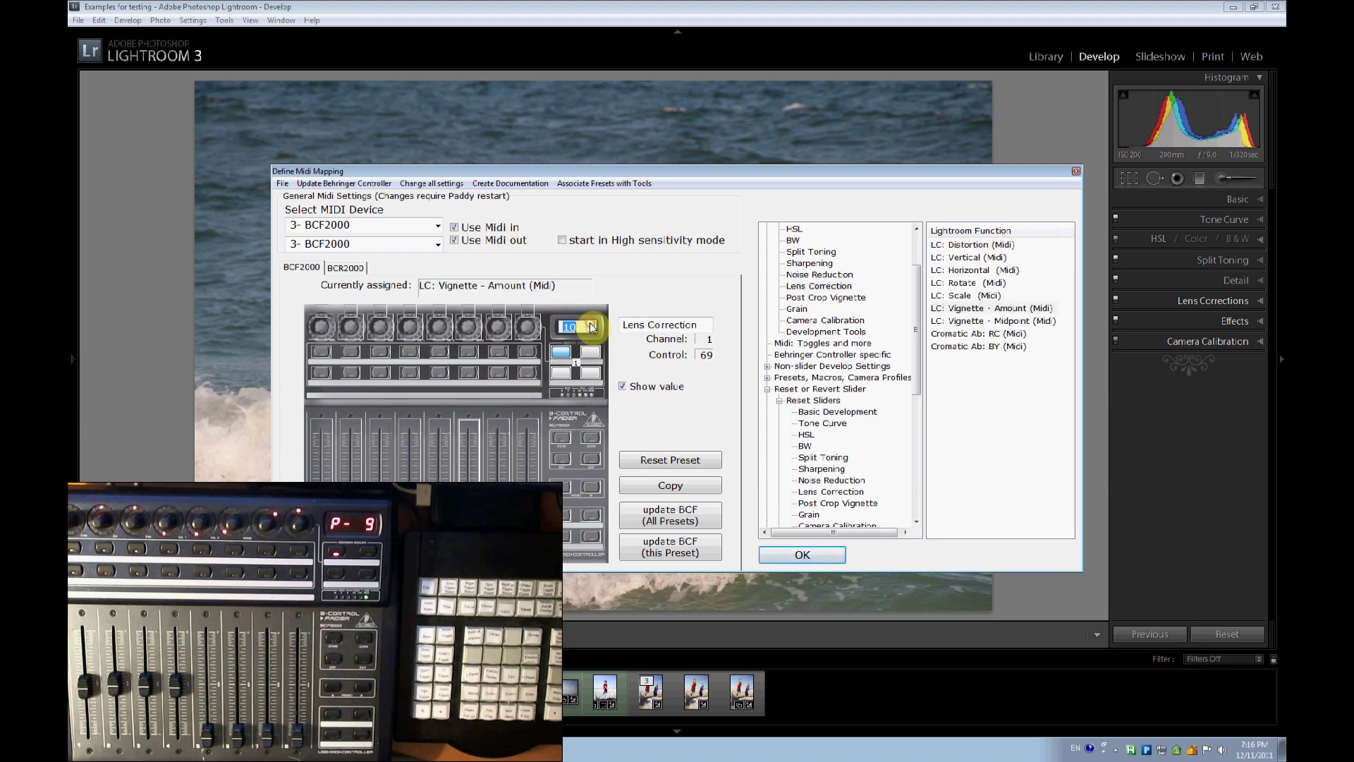
{"action": "left_click", "coordinate": [591, 324]}
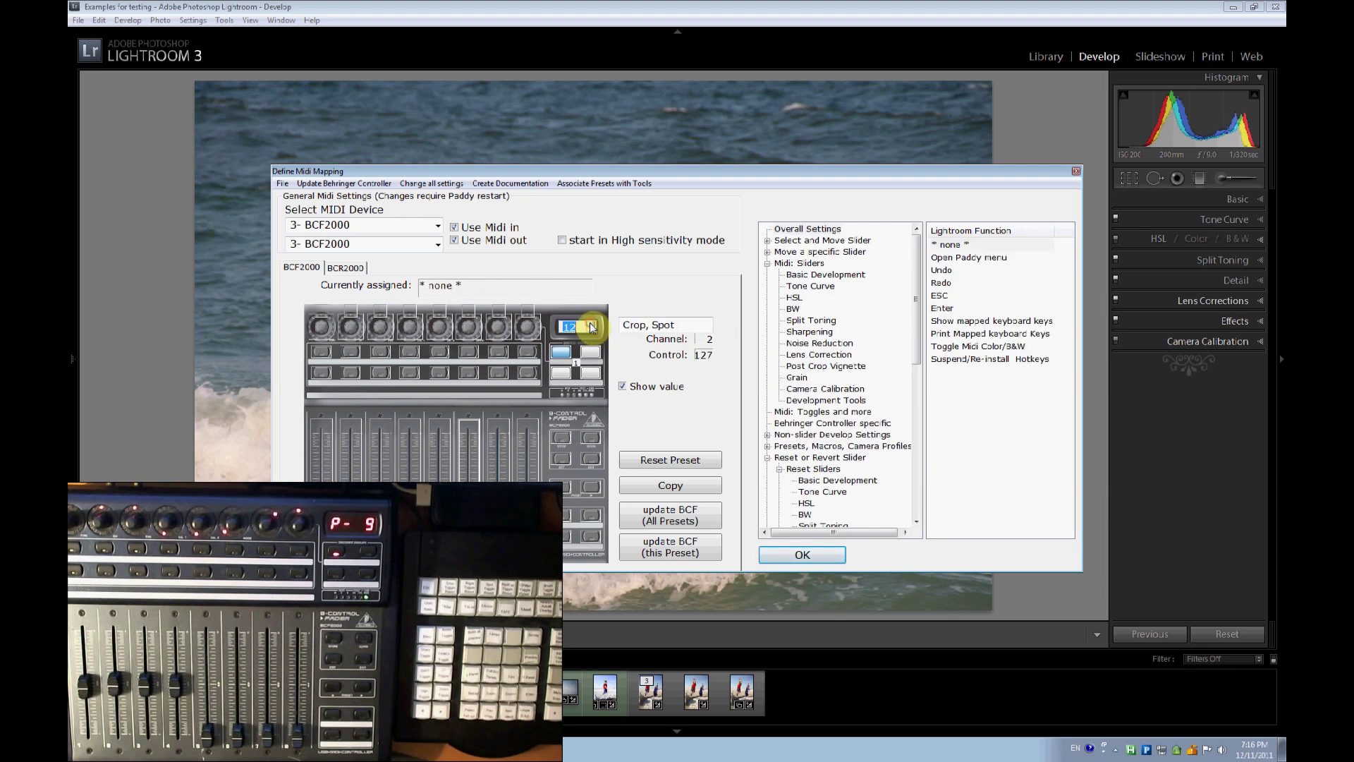
{"action": "left_click", "coordinate": [591, 324]}
{"action": "left_click", "coordinate": [591, 324]}
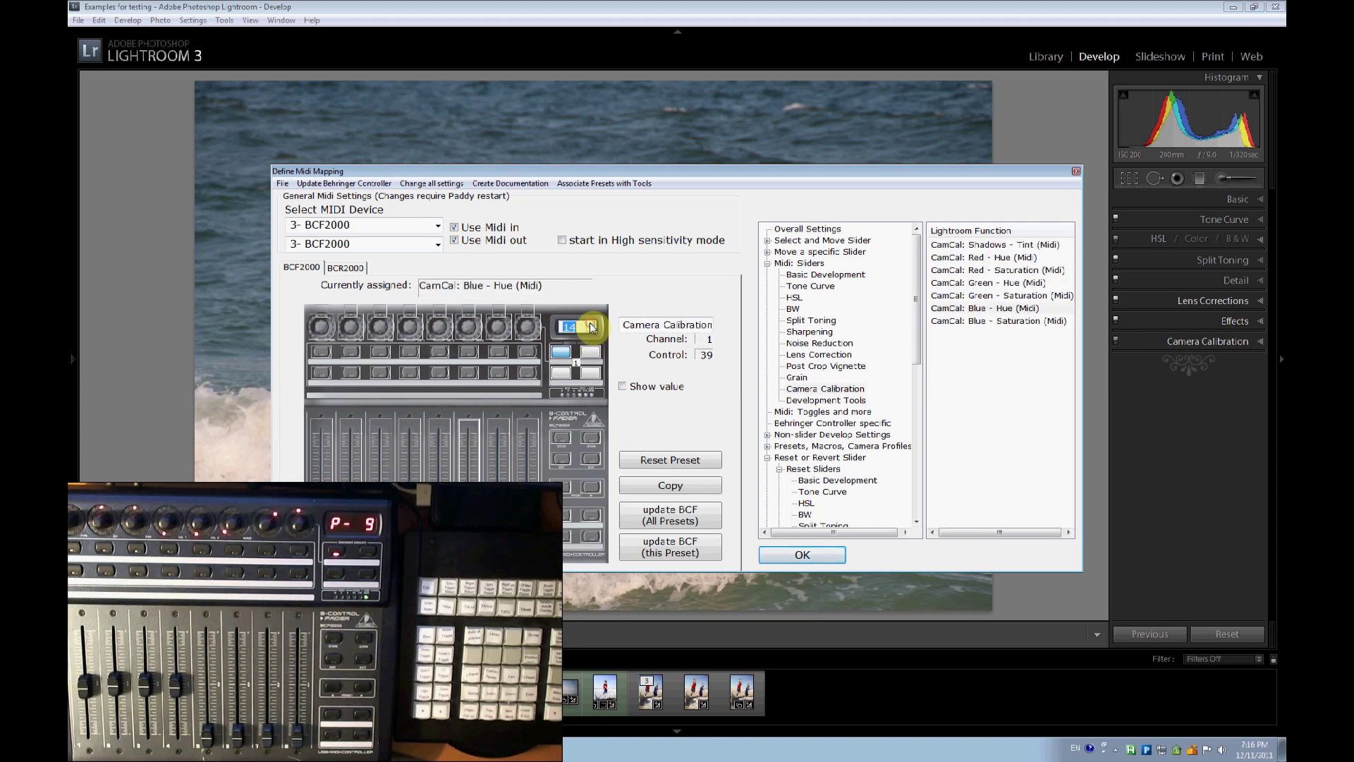
{"action": "left_click", "coordinate": [591, 324]}
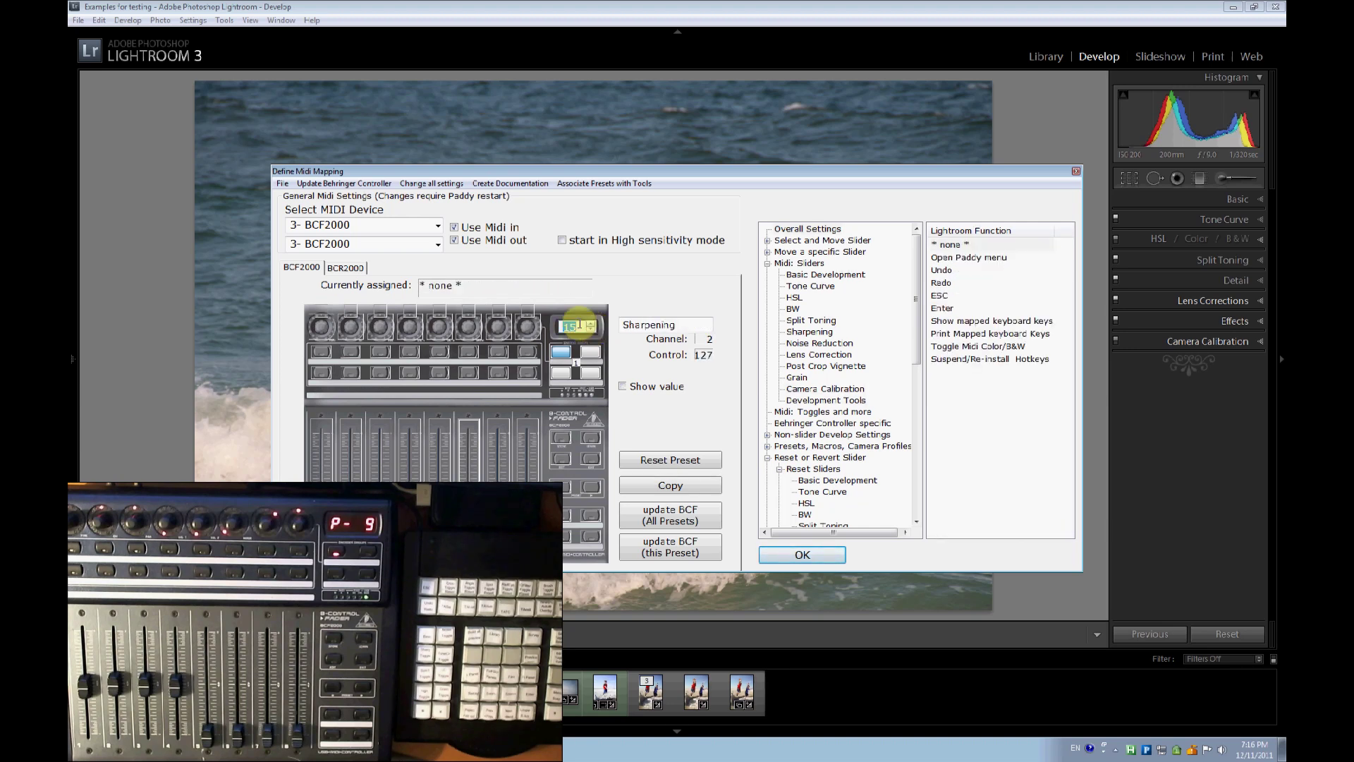
Step: Check the Sharpening preset's faders (Sharp: Detail, Sharp: Radius) and reset button, then close the mapping window
{"action": "left_click", "coordinate": [323, 438]}
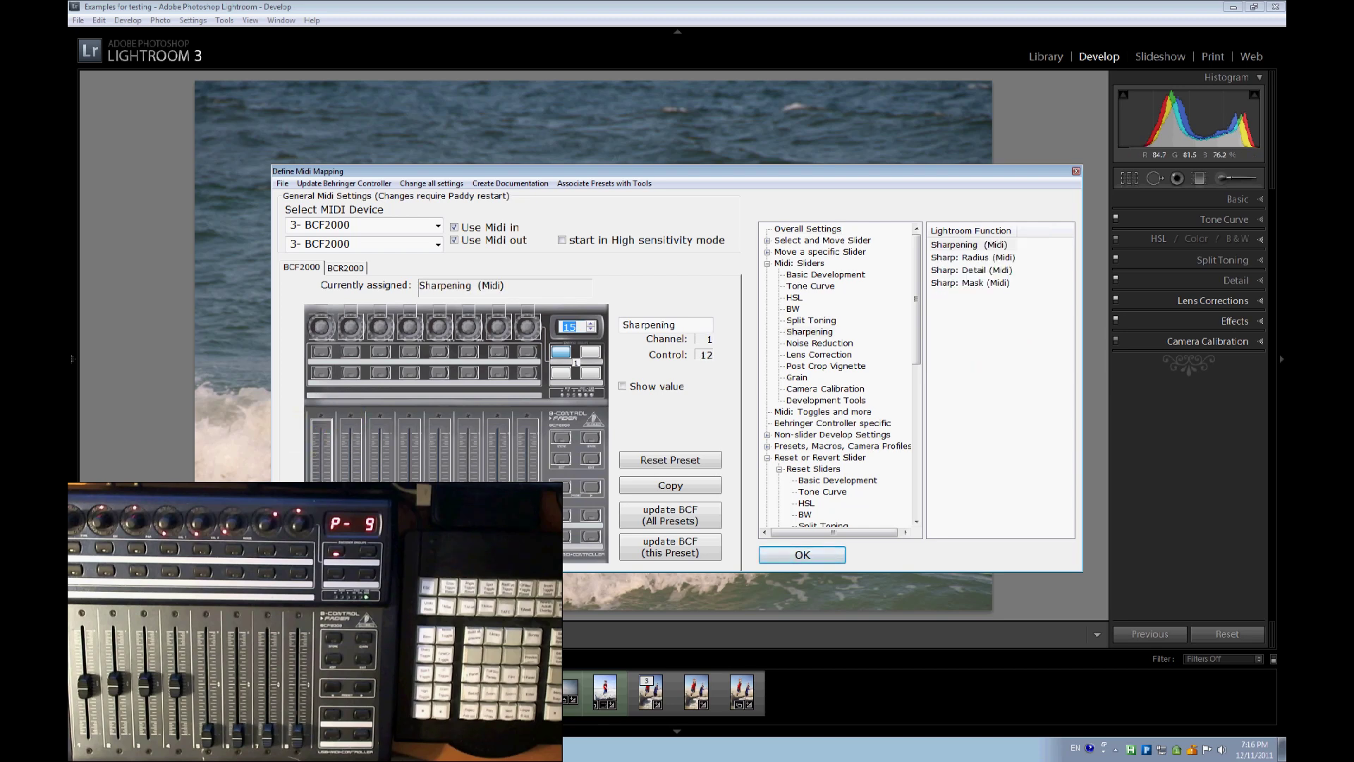
{"action": "left_click", "coordinate": [376, 477]}
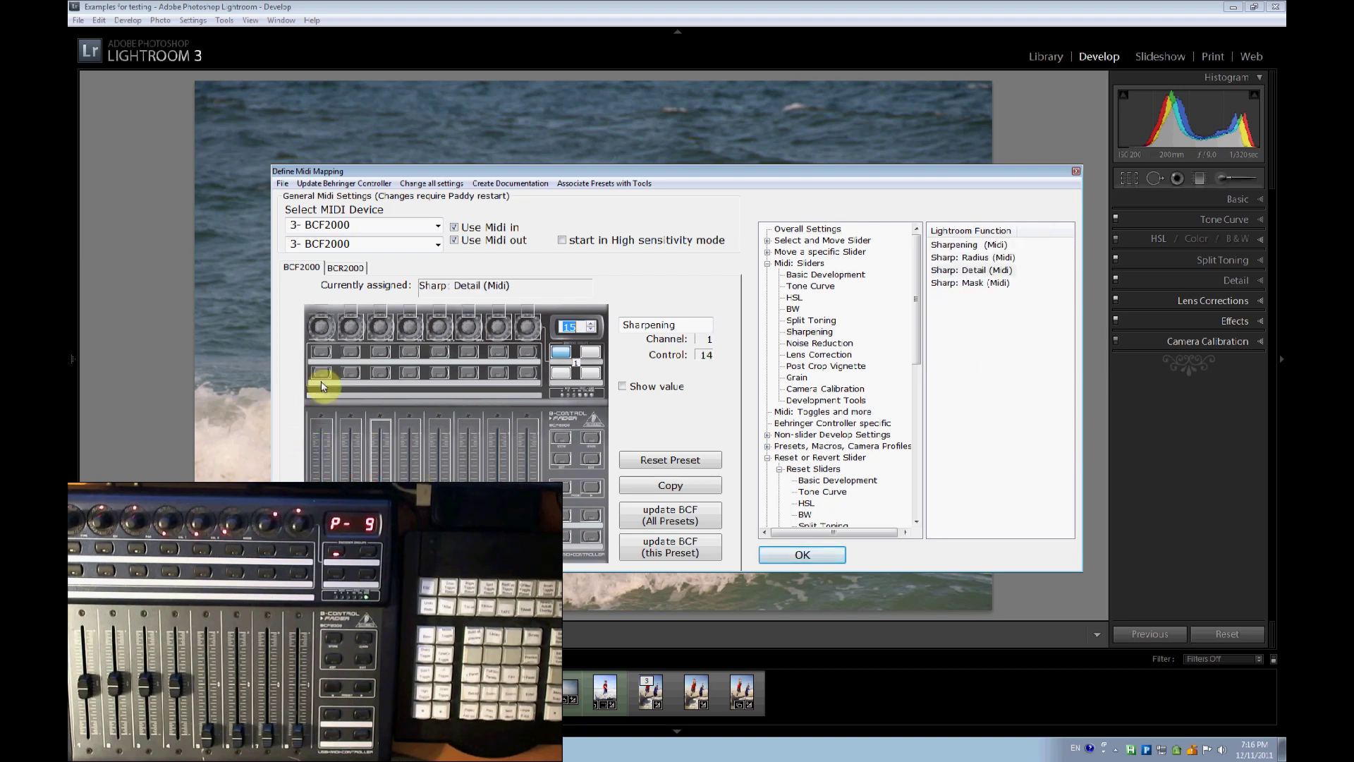
{"action": "left_click", "coordinate": [322, 359]}
{"action": "left_click", "coordinate": [332, 451]}
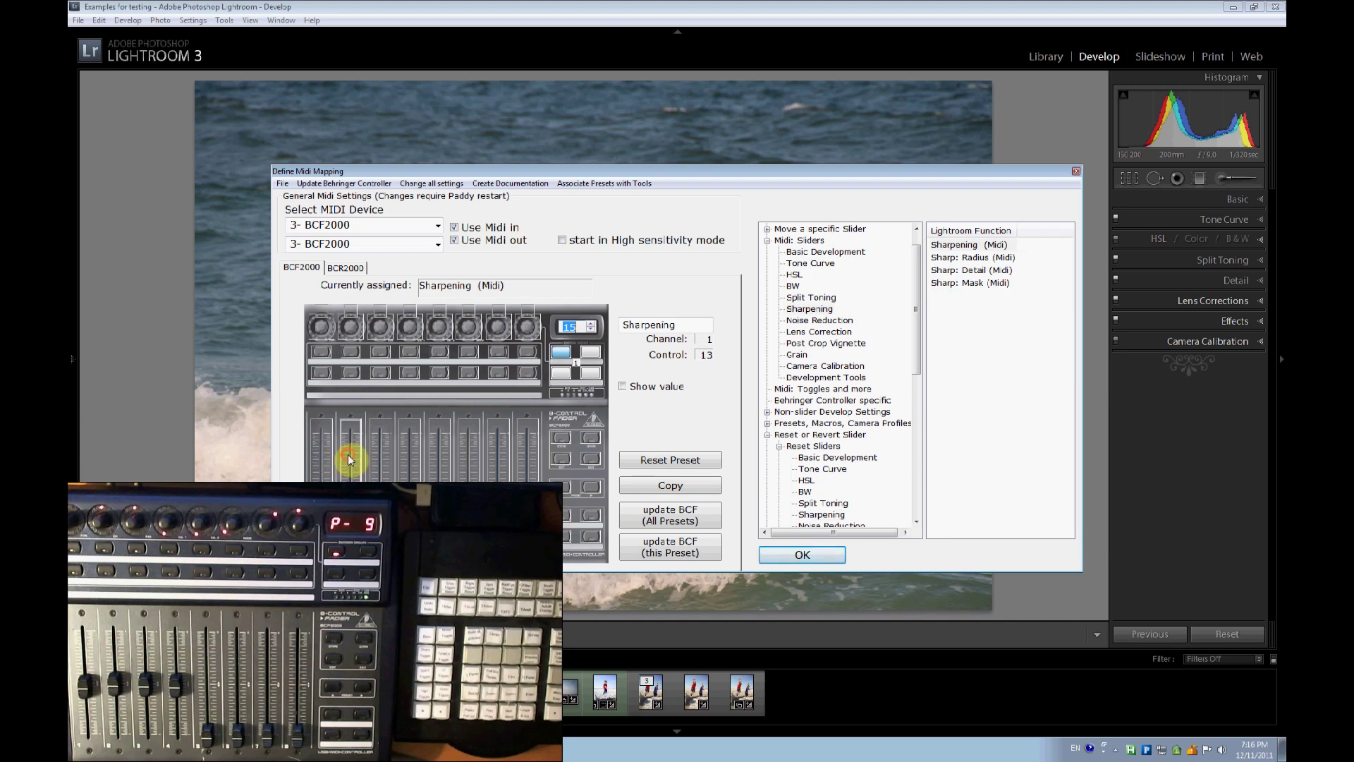
{"action": "left_click", "coordinate": [352, 453]}
{"action": "left_click", "coordinate": [325, 452]}
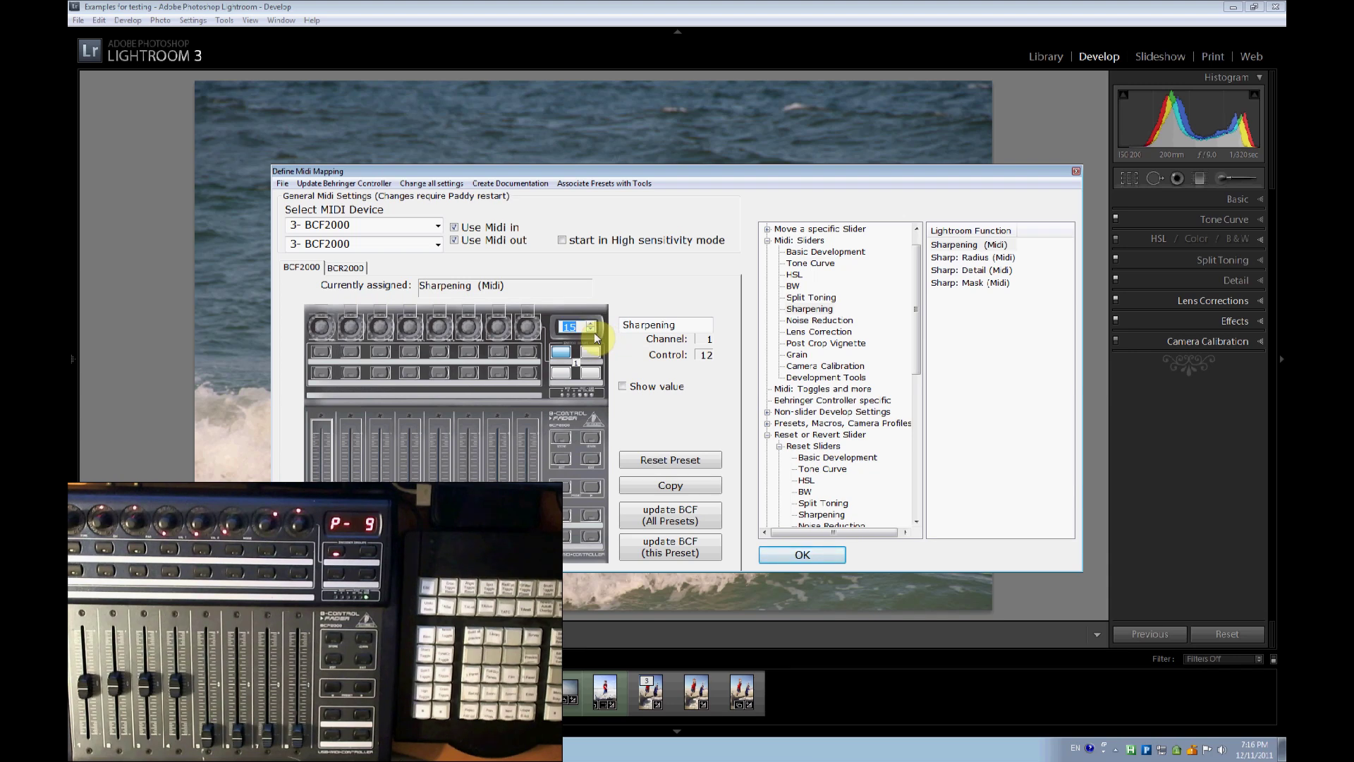
{"action": "left_click", "coordinate": [798, 555]}
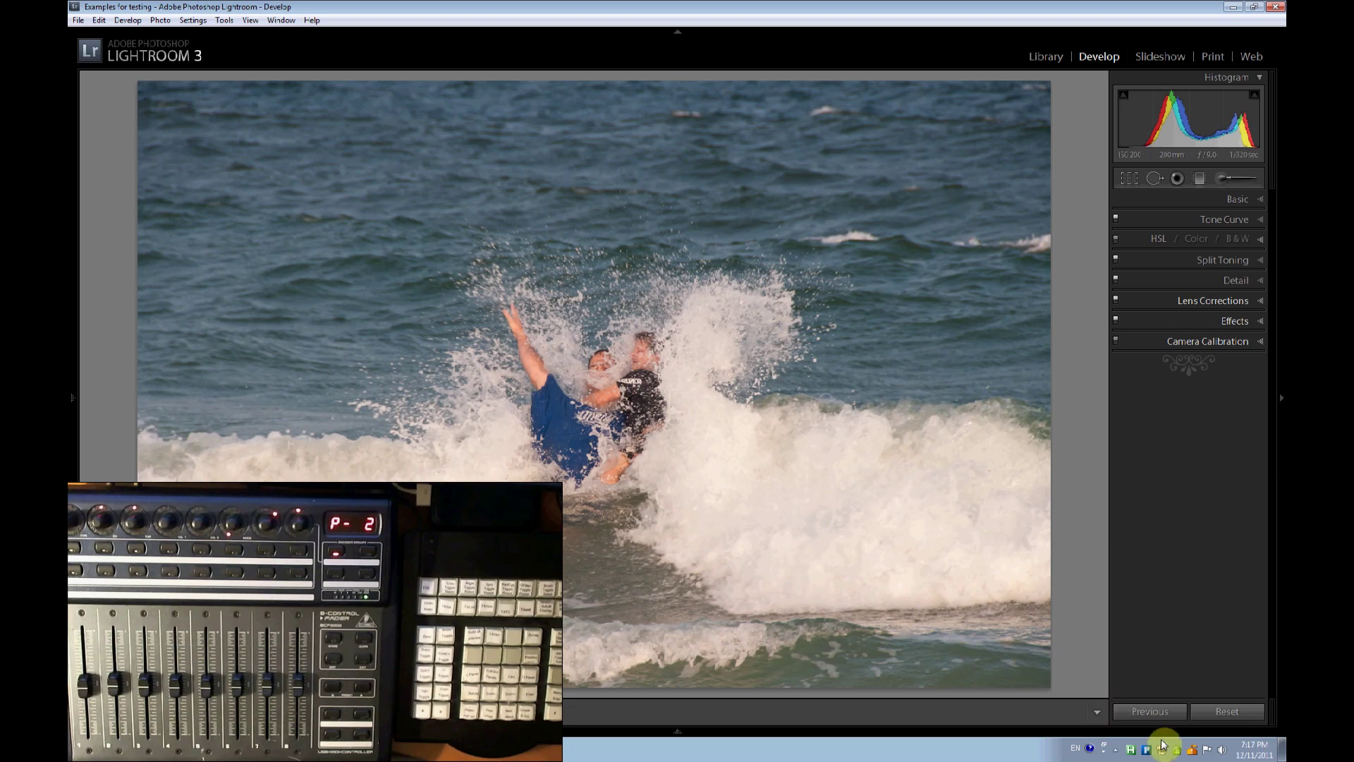
Step: Open Paddy's BCF2000 MIDI mapping settings from the tray menu
{"action": "right_click", "coordinate": [1145, 753]}
{"action": "mouse_move", "coordinate": [1167, 746]}
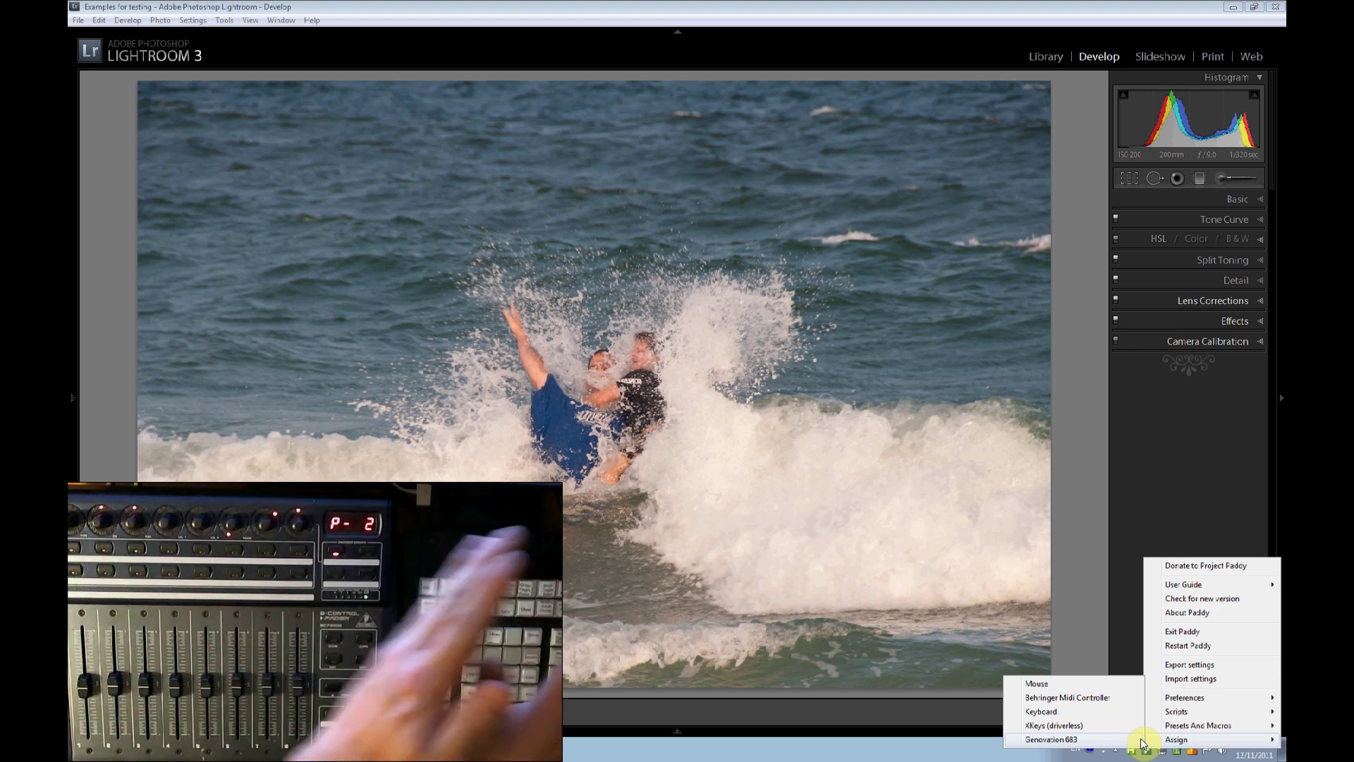
{"action": "left_click", "coordinate": [1091, 698]}
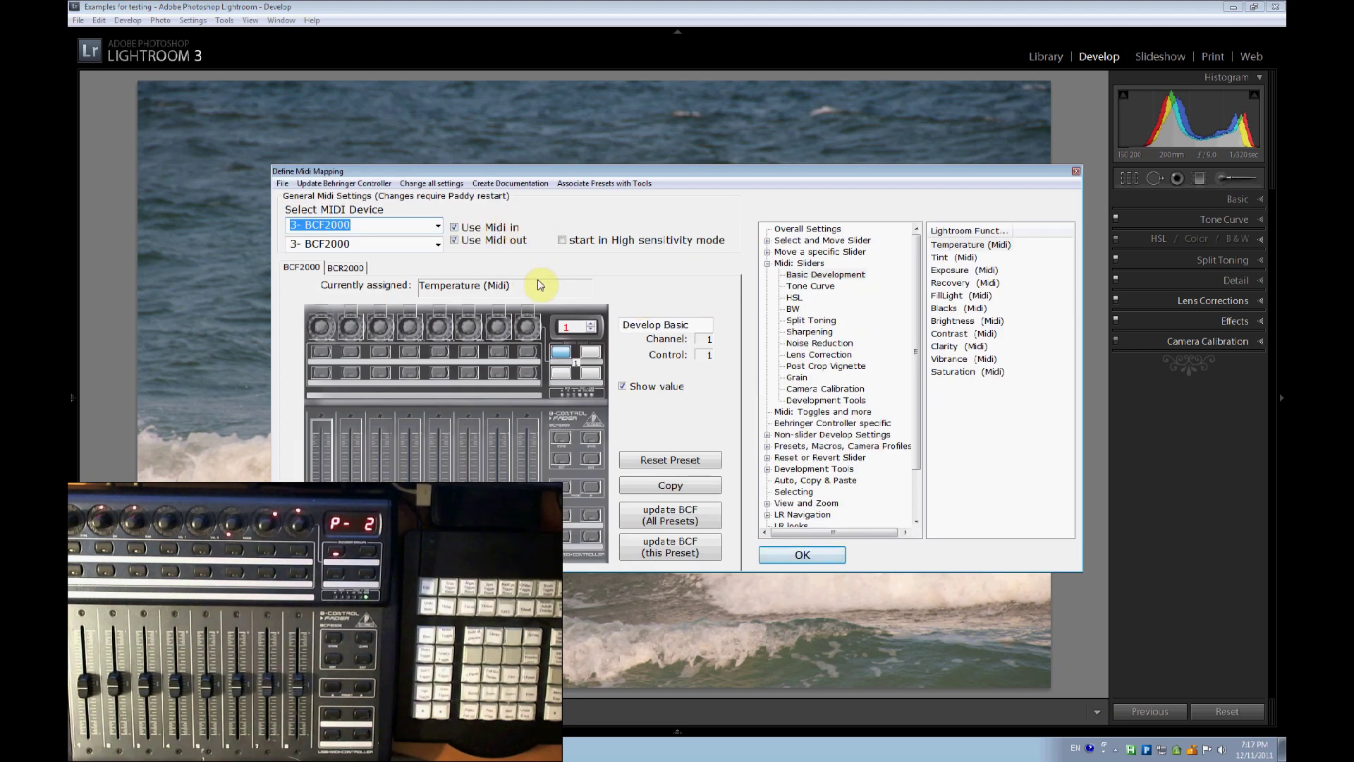
Step: Review the tool-to-preset associations, including Tone Curve Panel and Hue Panel numbers, and confirm them
{"action": "left_click", "coordinate": [584, 185]}
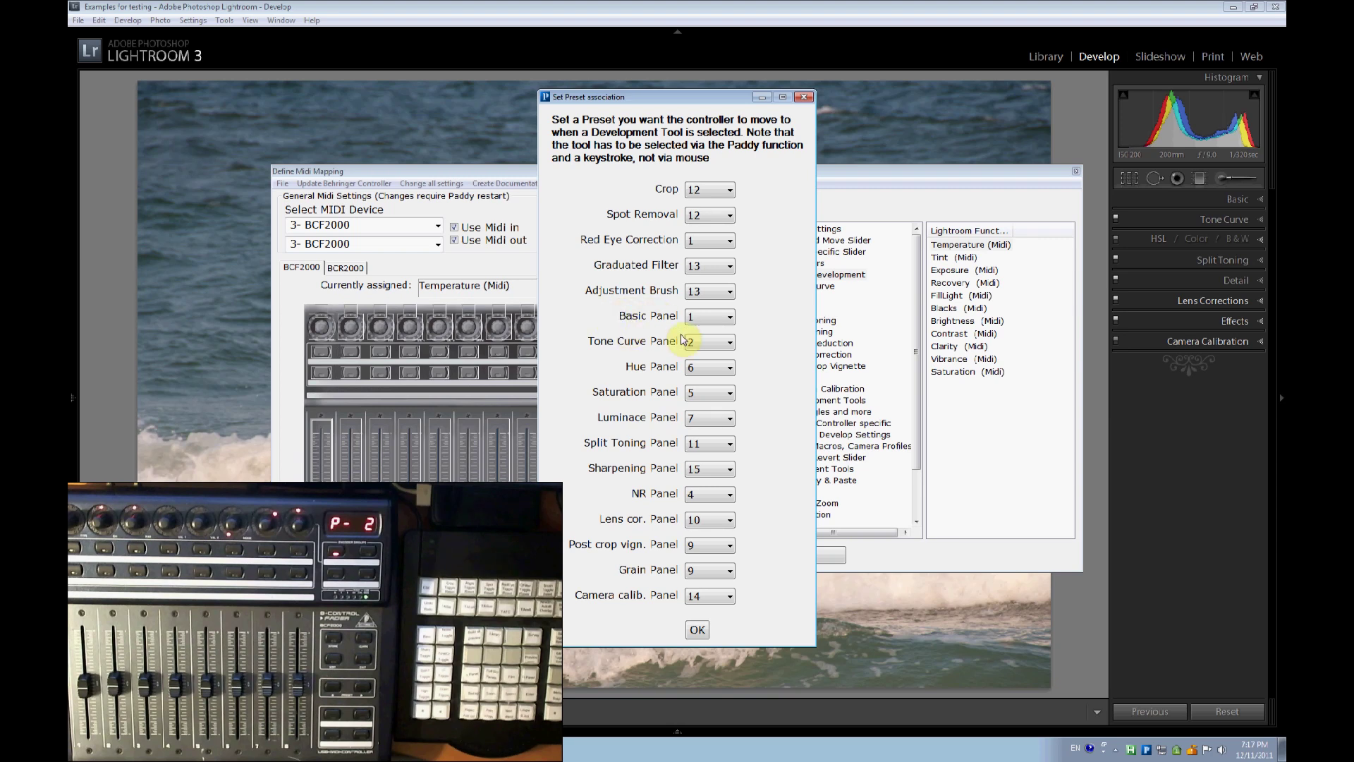
{"action": "left_click", "coordinate": [705, 342]}
{"action": "left_click", "coordinate": [719, 367]}
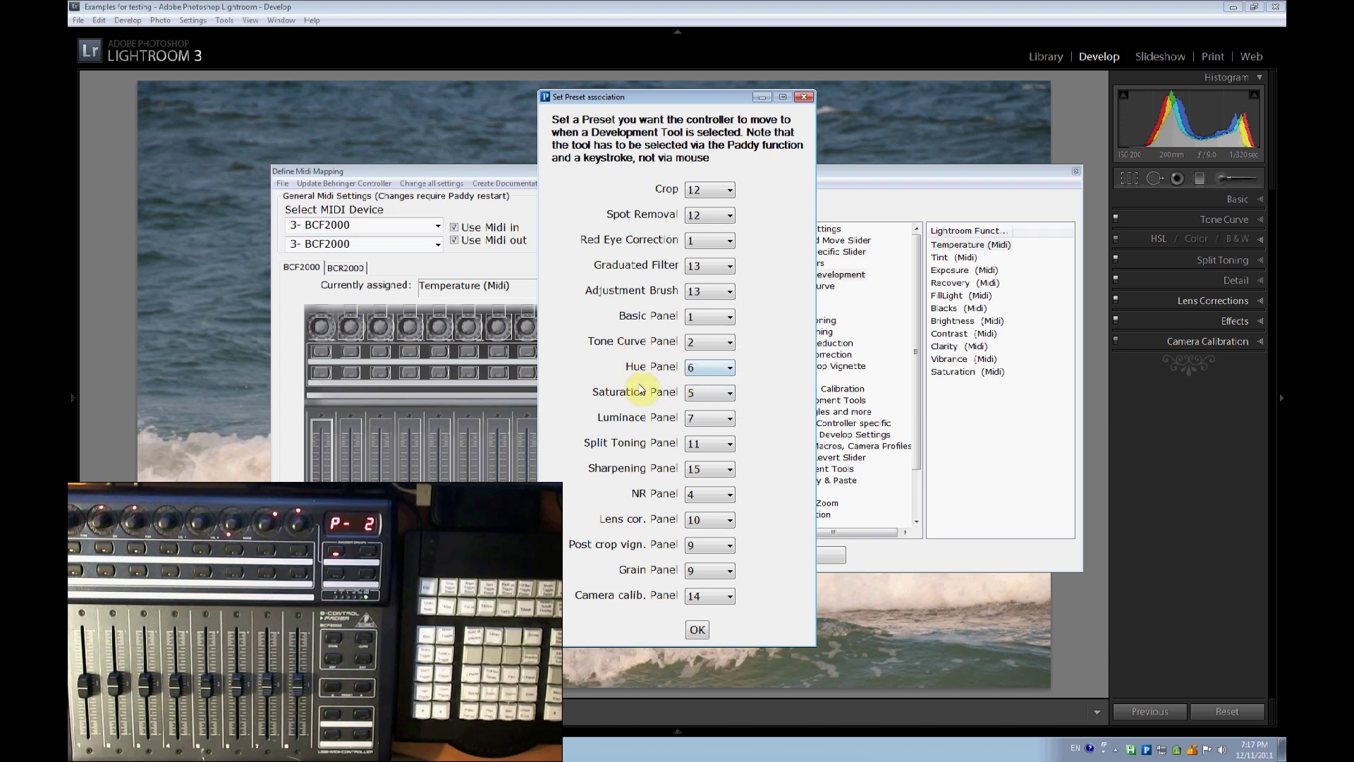
{"action": "left_click", "coordinate": [697, 632]}
Step: Close the MIDI mapping window and toggle the Detail panel open and closed several times
{"action": "left_click", "coordinate": [801, 555]}
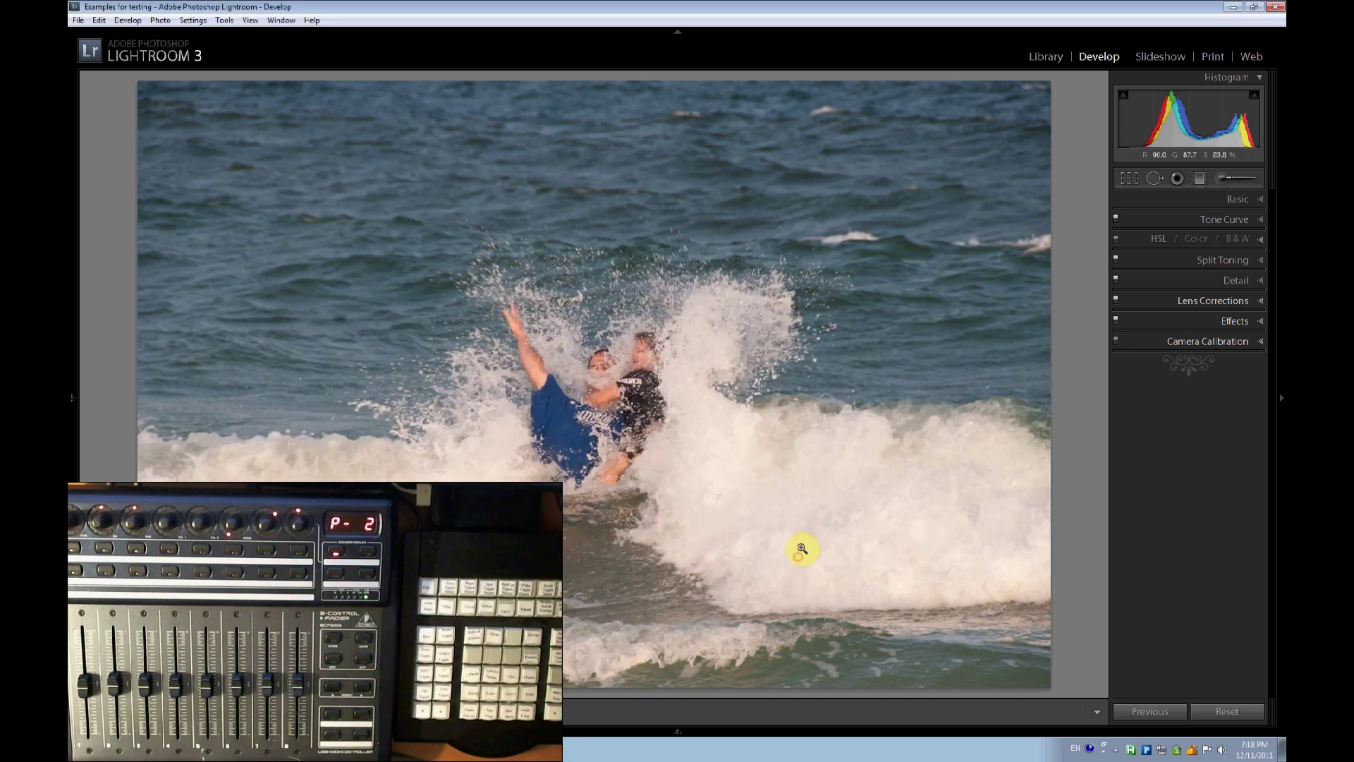
{"action": "left_click", "coordinate": [1261, 283]}
{"action": "left_click", "coordinate": [1261, 282]}
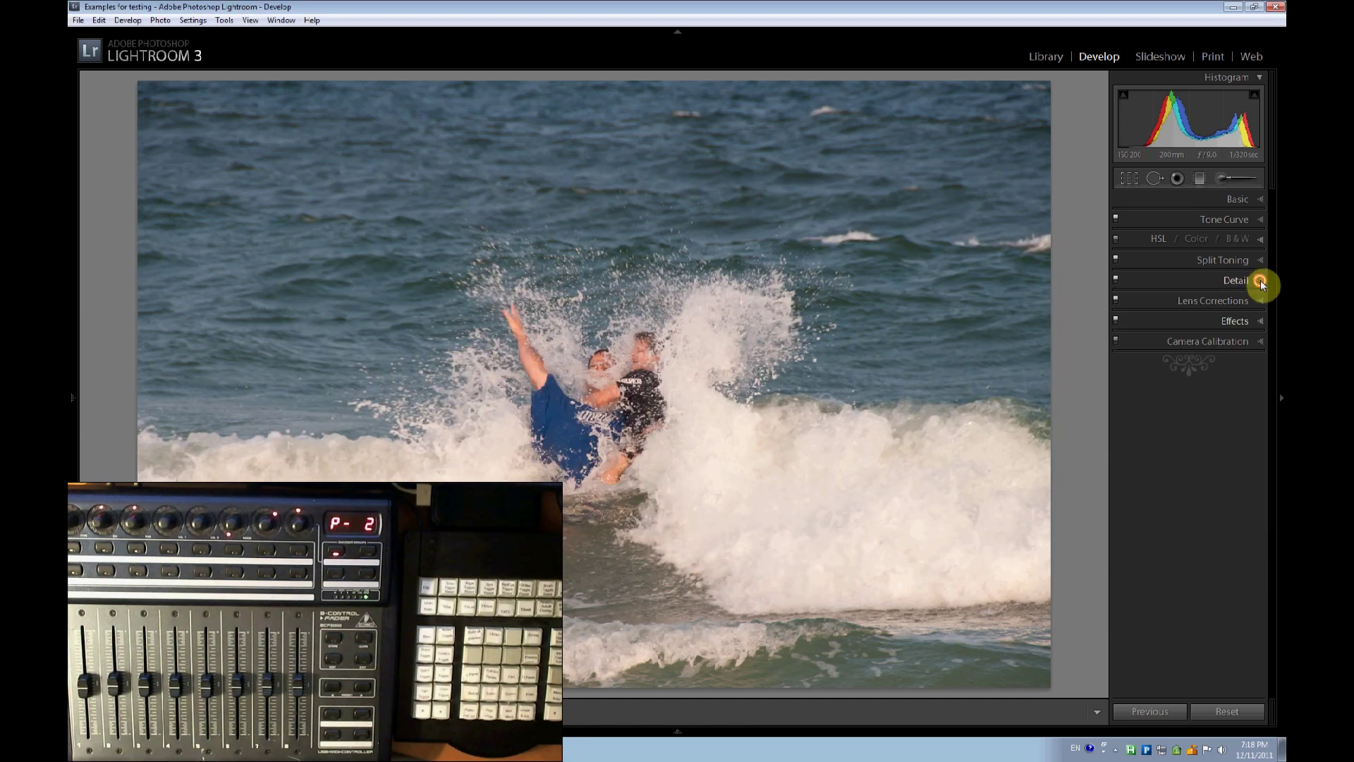
{"action": "left_click", "coordinate": [1260, 283]}
{"action": "left_click", "coordinate": [1261, 283]}
{"action": "left_click", "coordinate": [1260, 283]}
{"action": "left_click", "coordinate": [1260, 282]}
{"action": "left_click", "coordinate": [1261, 283]}
{"action": "left_click", "coordinate": [1260, 282]}
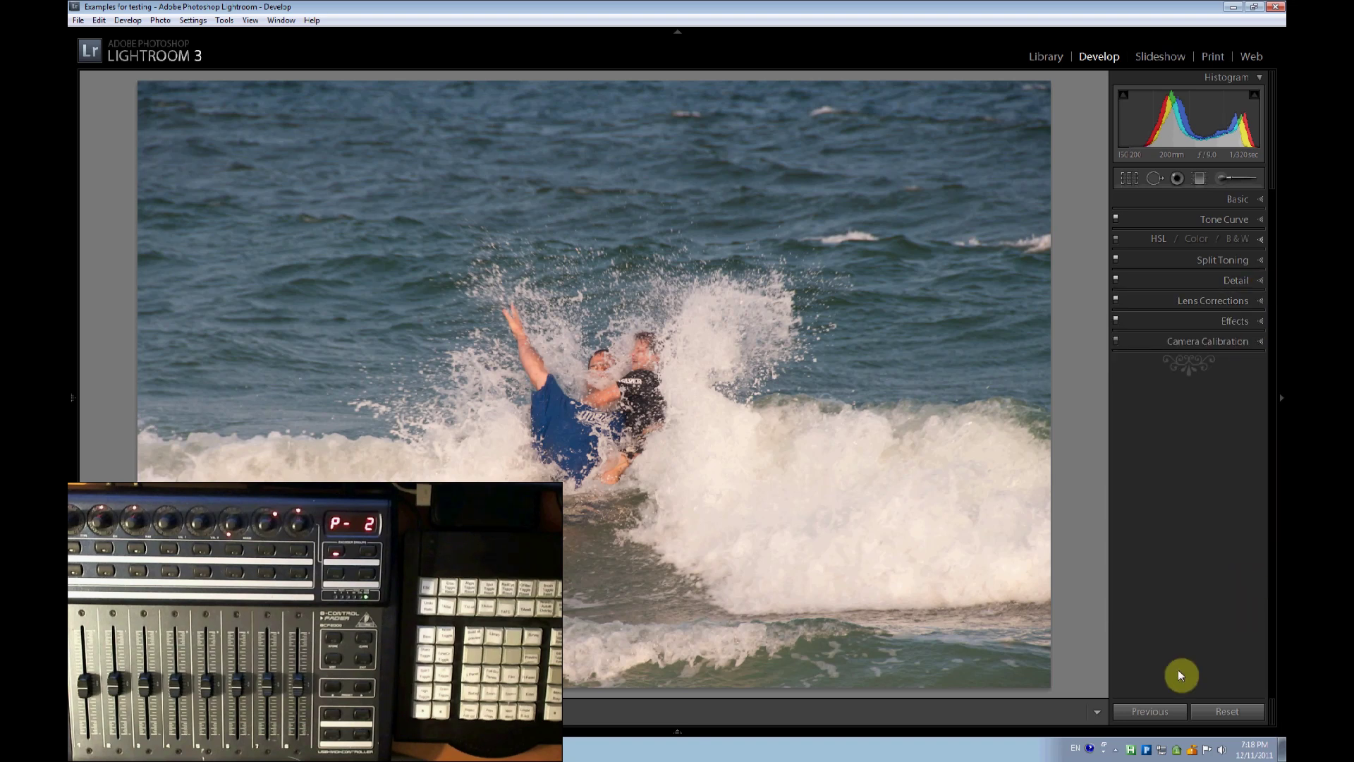
Step: Open Paddy's X-Keys customization to view key 43's Post-Crop Vignetting functions, then close it
{"action": "right_click", "coordinate": [1152, 743]}
{"action": "mouse_move", "coordinate": [1163, 738]}
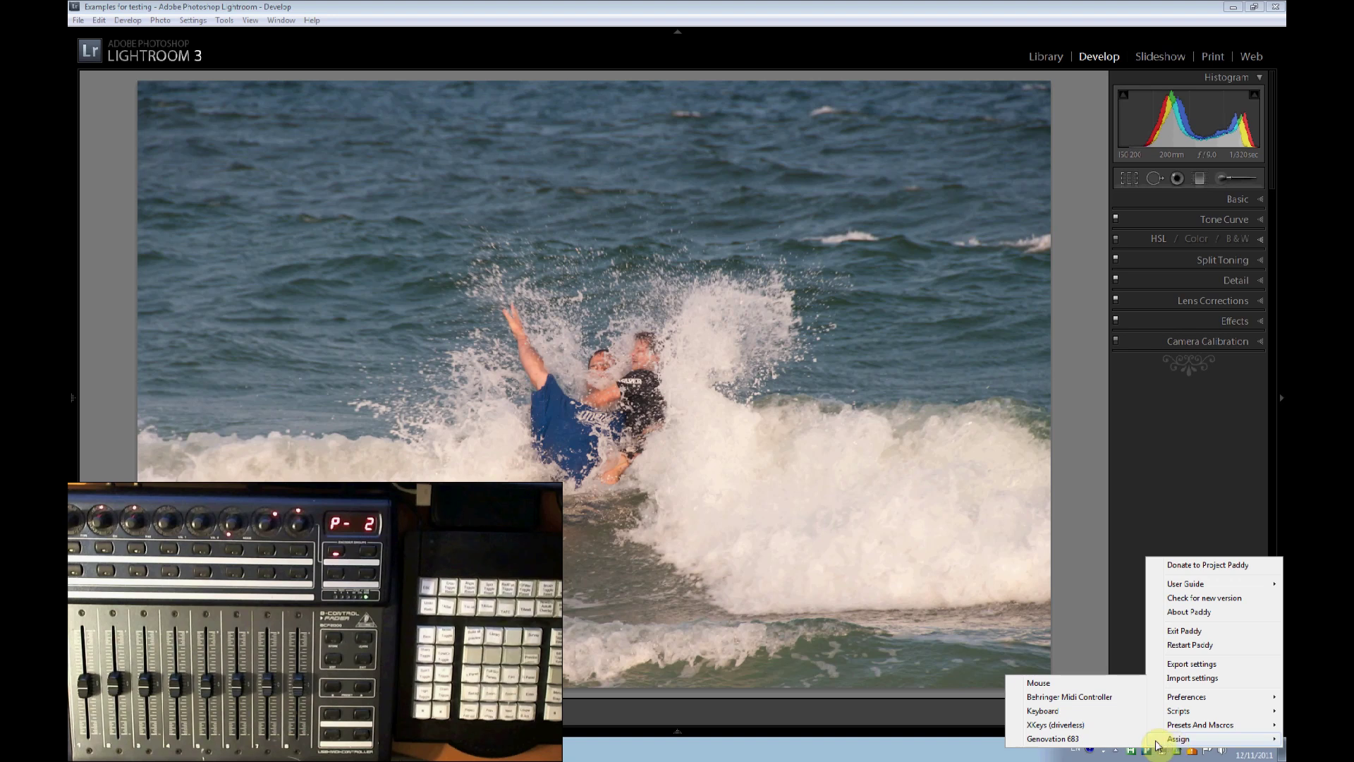
{"action": "left_click", "coordinate": [1104, 727]}
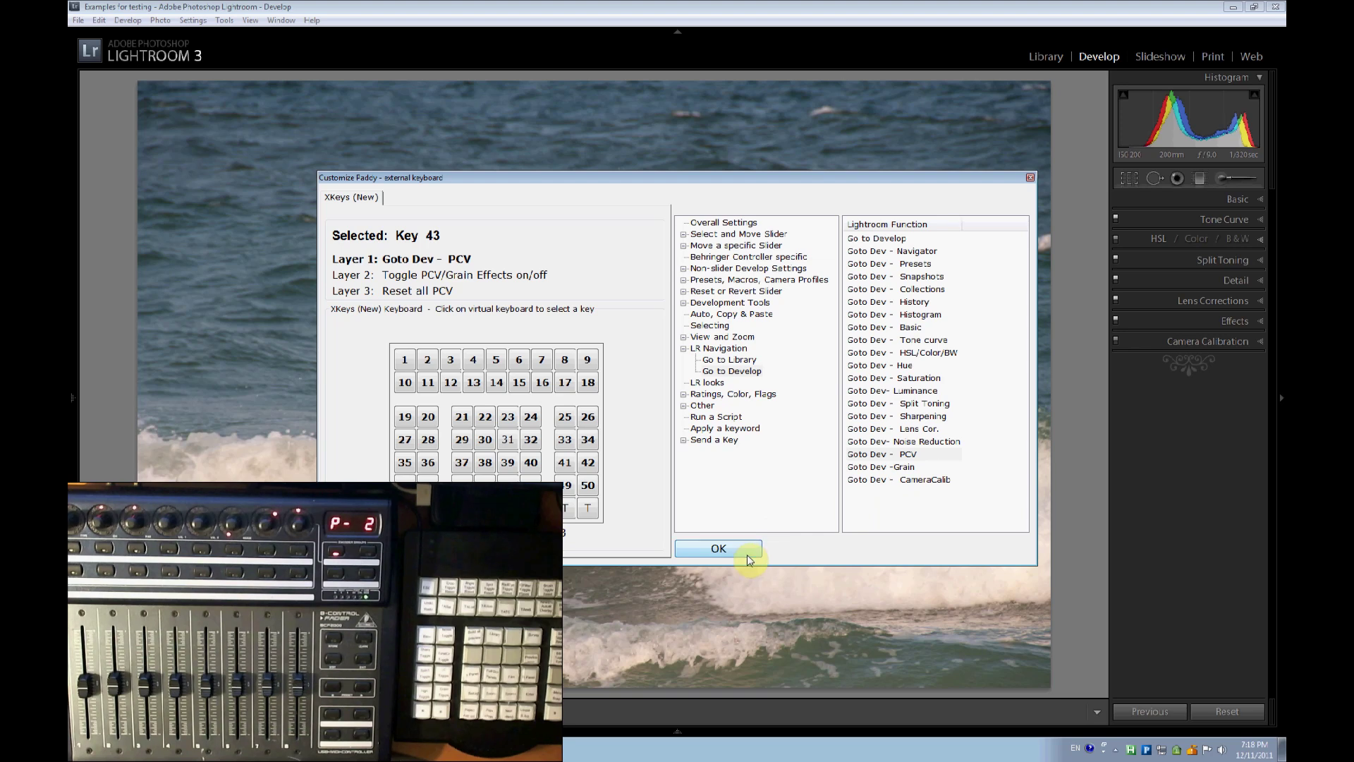
{"action": "left_click", "coordinate": [719, 548]}
Step: Switch to the Noise and Sharp preset, then PCV and Grain, and reopen Paddy's tray menu
{"action": "key", "text": "ctrl+5"}
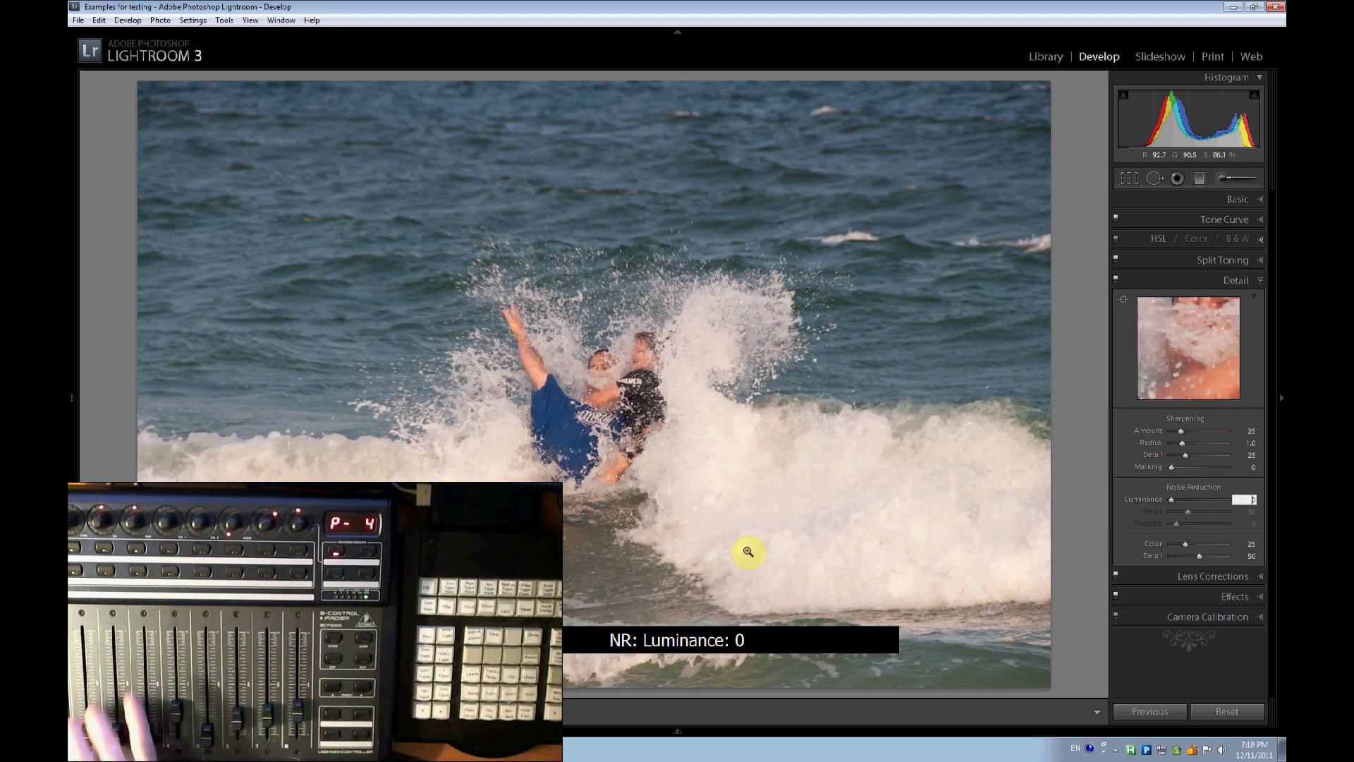
{"action": "key", "text": "ctrl+7"}
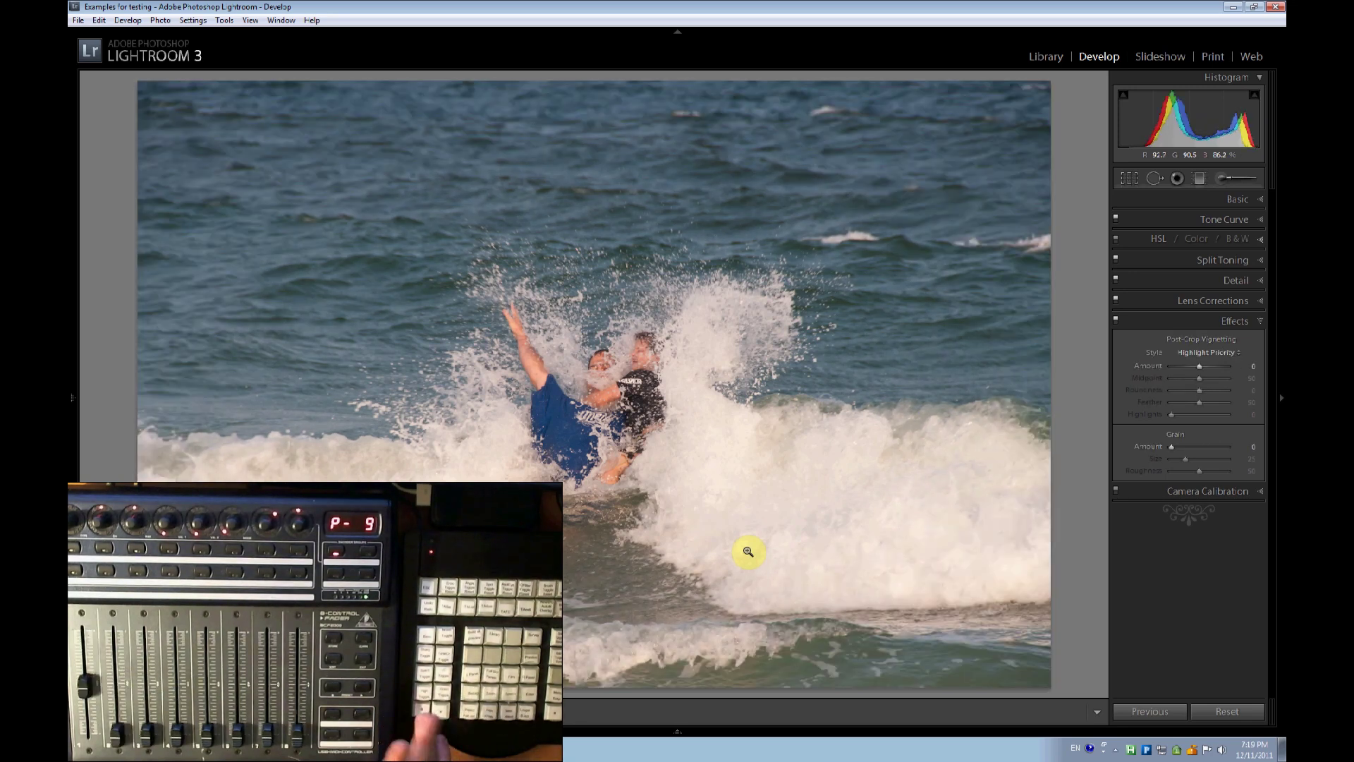
{"action": "right_click", "coordinate": [1146, 749]}
{"action": "mouse_move", "coordinate": [1174, 737]}
{"action": "left_click", "coordinate": [1105, 723]}
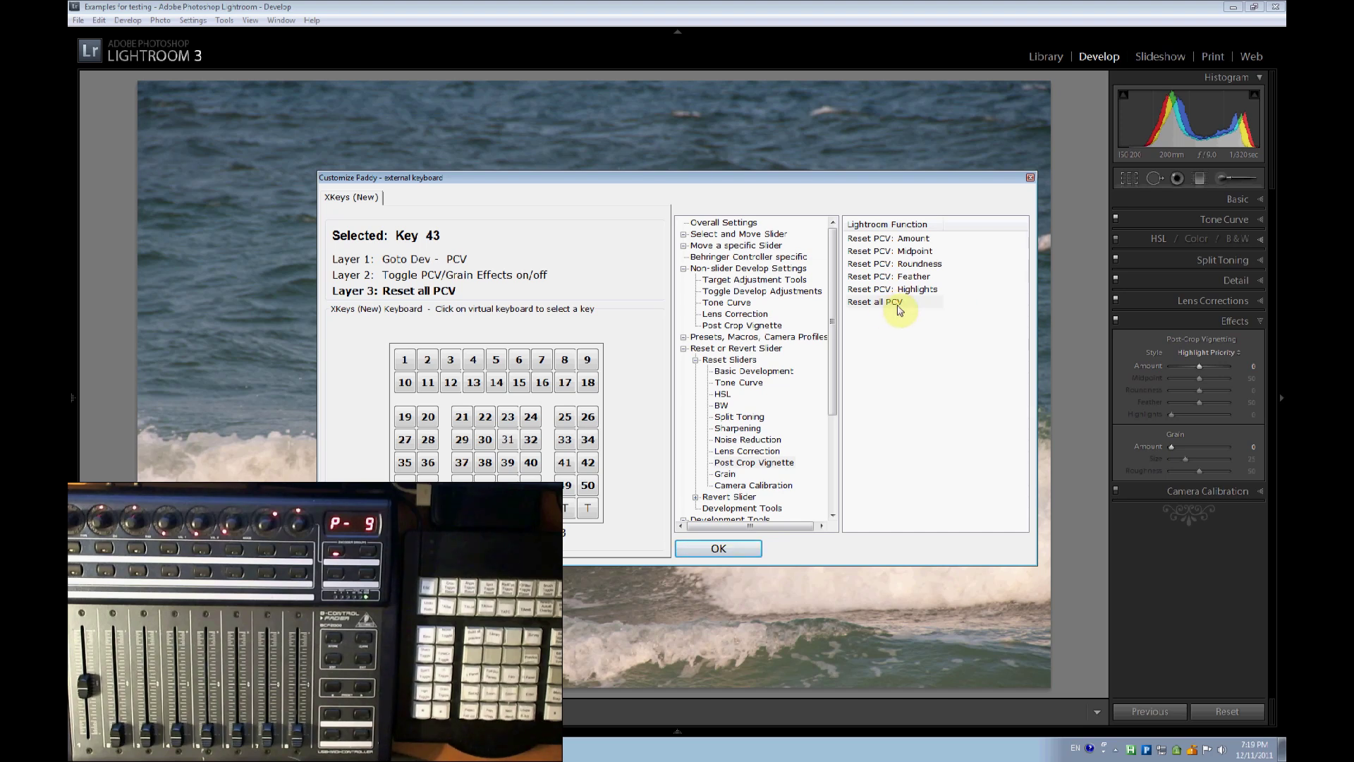
{"action": "left_click", "coordinate": [721, 554]}
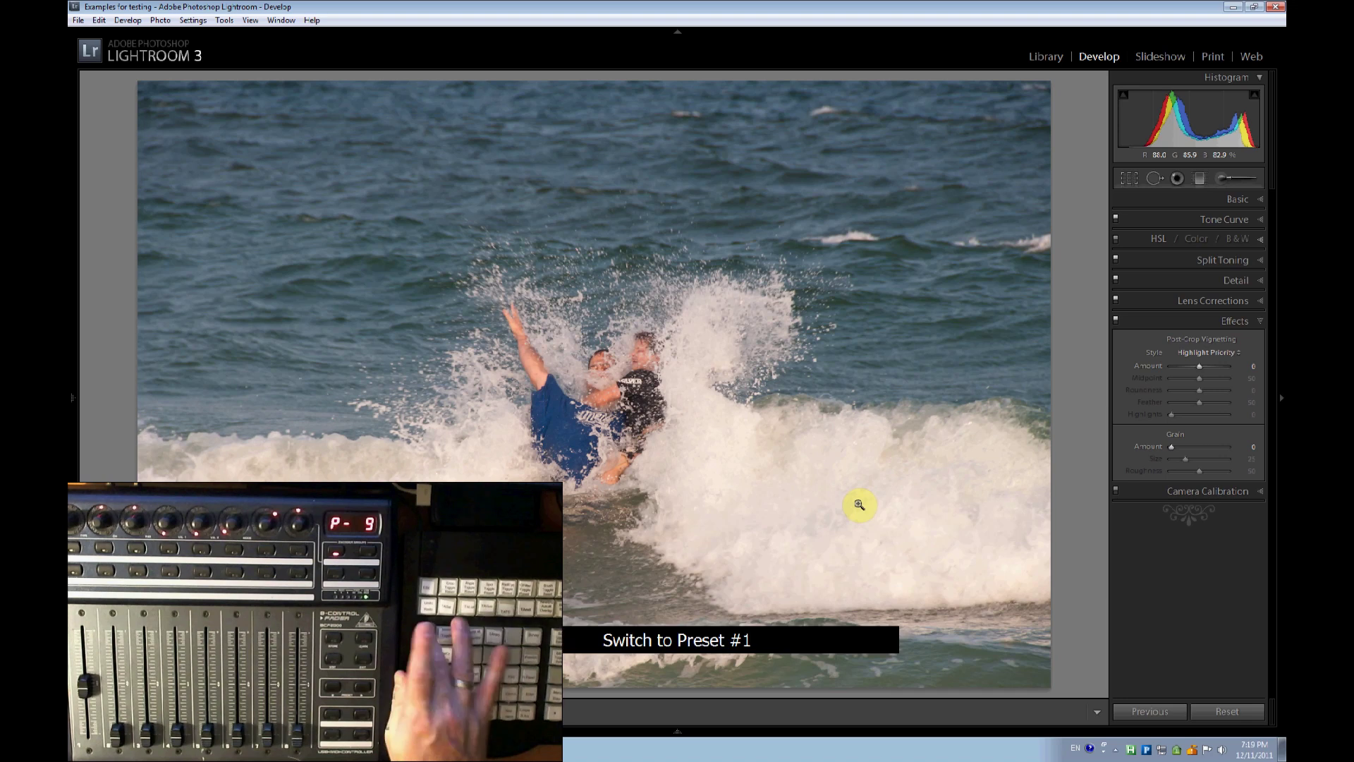
Step: Cycle through the Detail, Split Toning and Lens Corrections panels with Ctrl+5, Ctrl+4, Ctrl+6
{"action": "key", "text": "ctrl+5"}
{"action": "key", "text": "ctrl+4"}
{"action": "key", "text": "ctrl+6"}
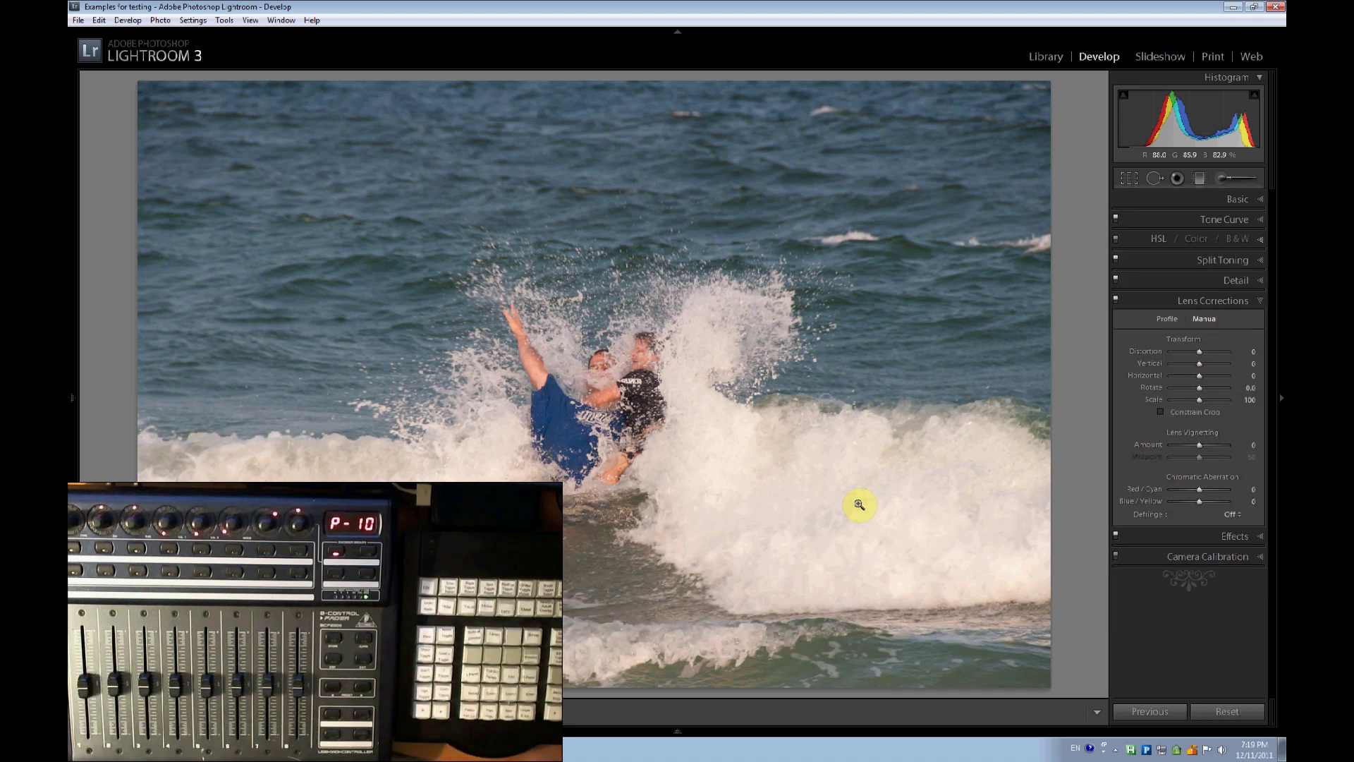
Step: Set the adjustment brush to Exposure 1.54, Brightness 80, Contrast 31, Saturation 39, Clarity 28
{"action": "key", "text": "k"}
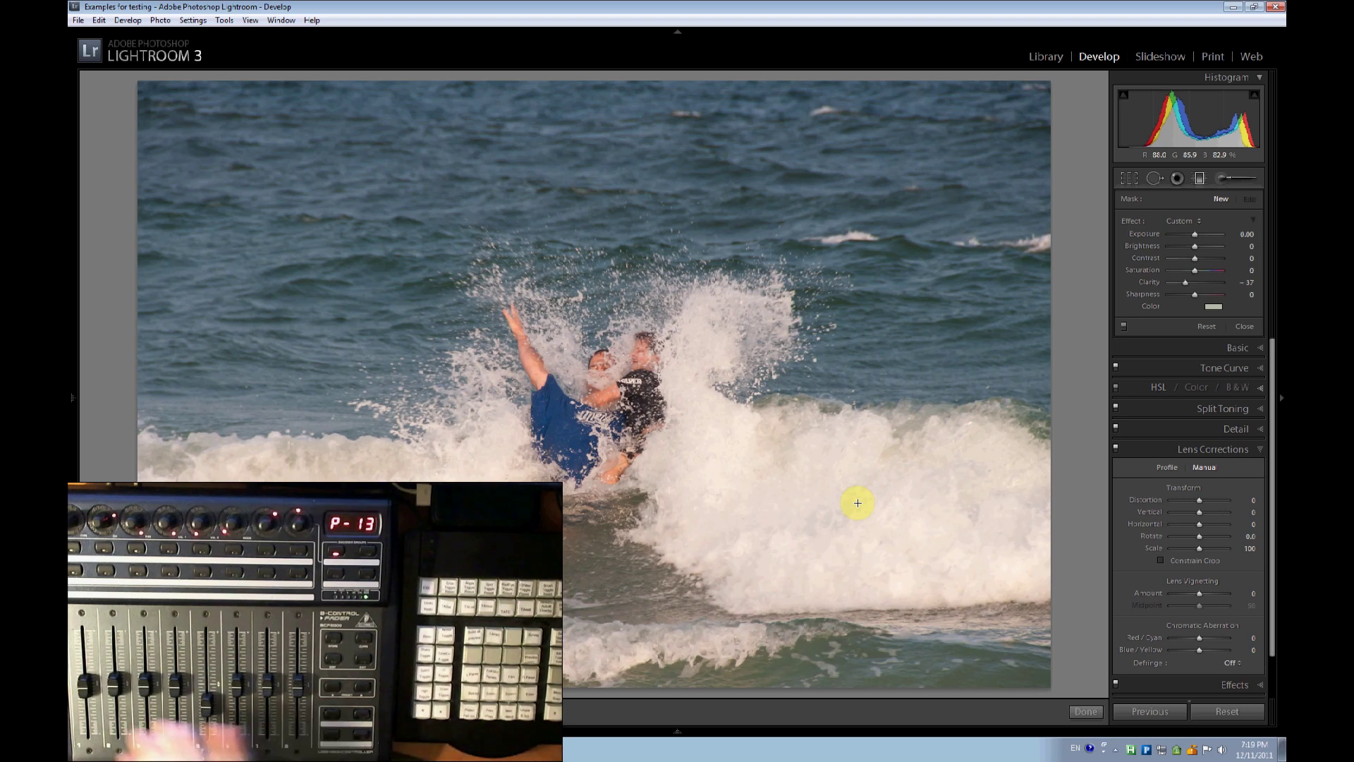
{"action": "type", "text": "1.54"}
{"action": "key", "text": "Tab"}
{"action": "type", "text": "80"}
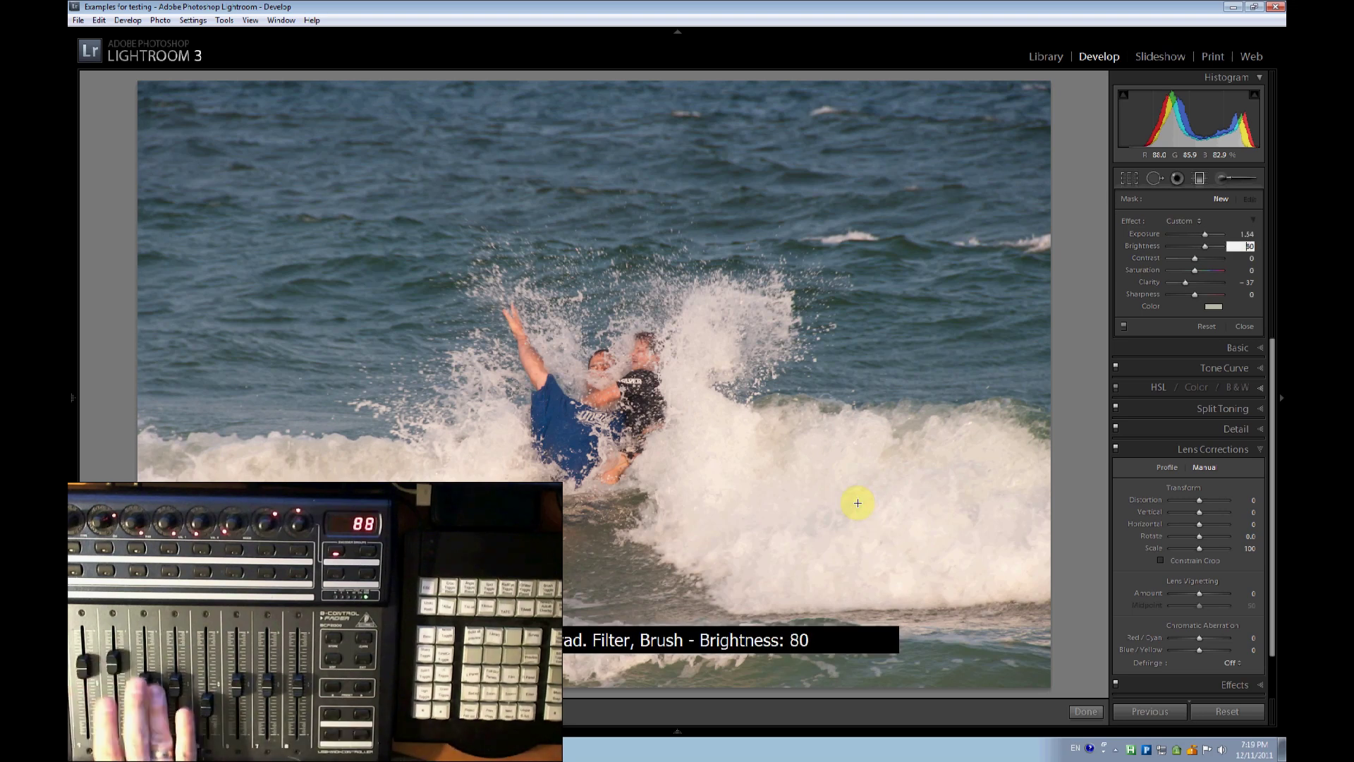
{"action": "key", "text": "Tab"}
{"action": "type", "text": "31"}
{"action": "key", "text": "Tab"}
{"action": "type", "text": "39"}
{"action": "key", "text": "Tab"}
{"action": "type", "text": "28"}
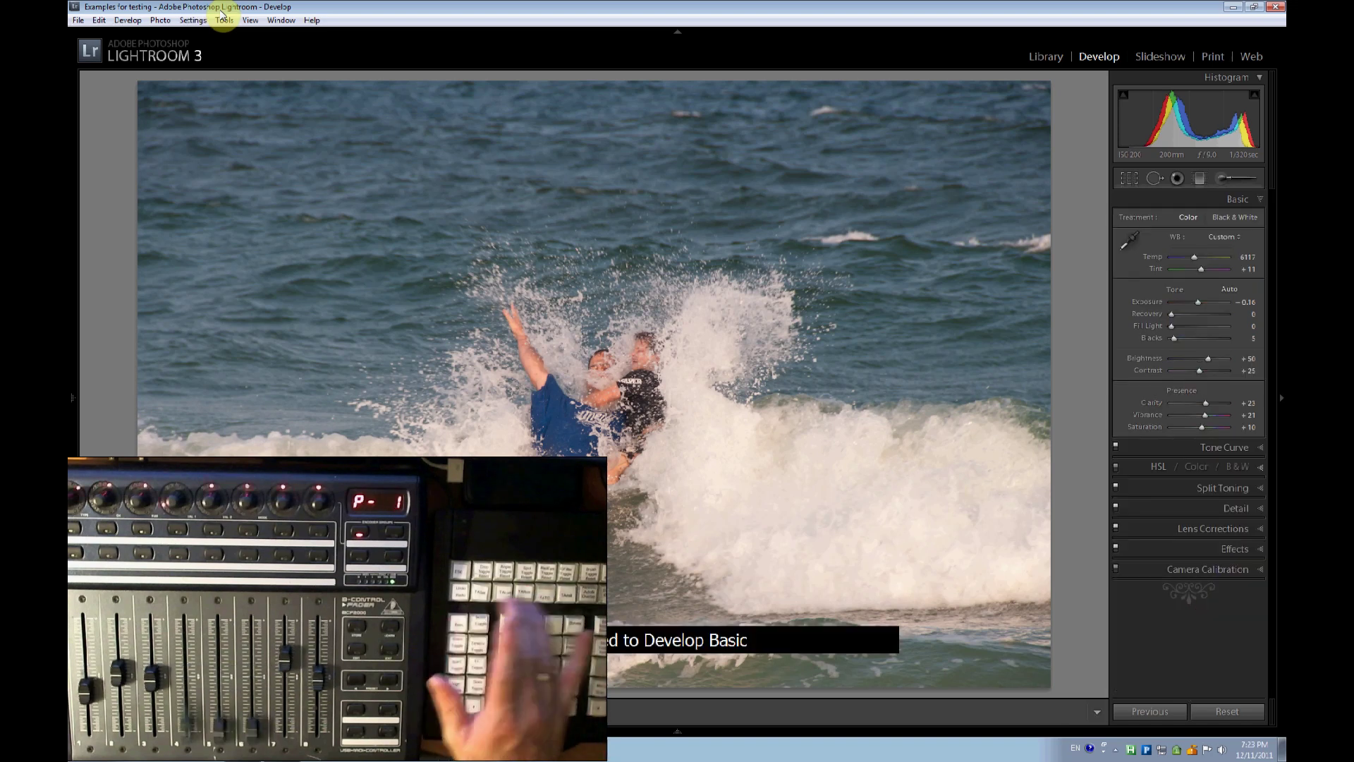
Step: Drag the whitewater in HSL Luminance to raise Orange luminance to +57, then hide both side panels
{"action": "key", "text": "ctrl+alt+shift+l"}
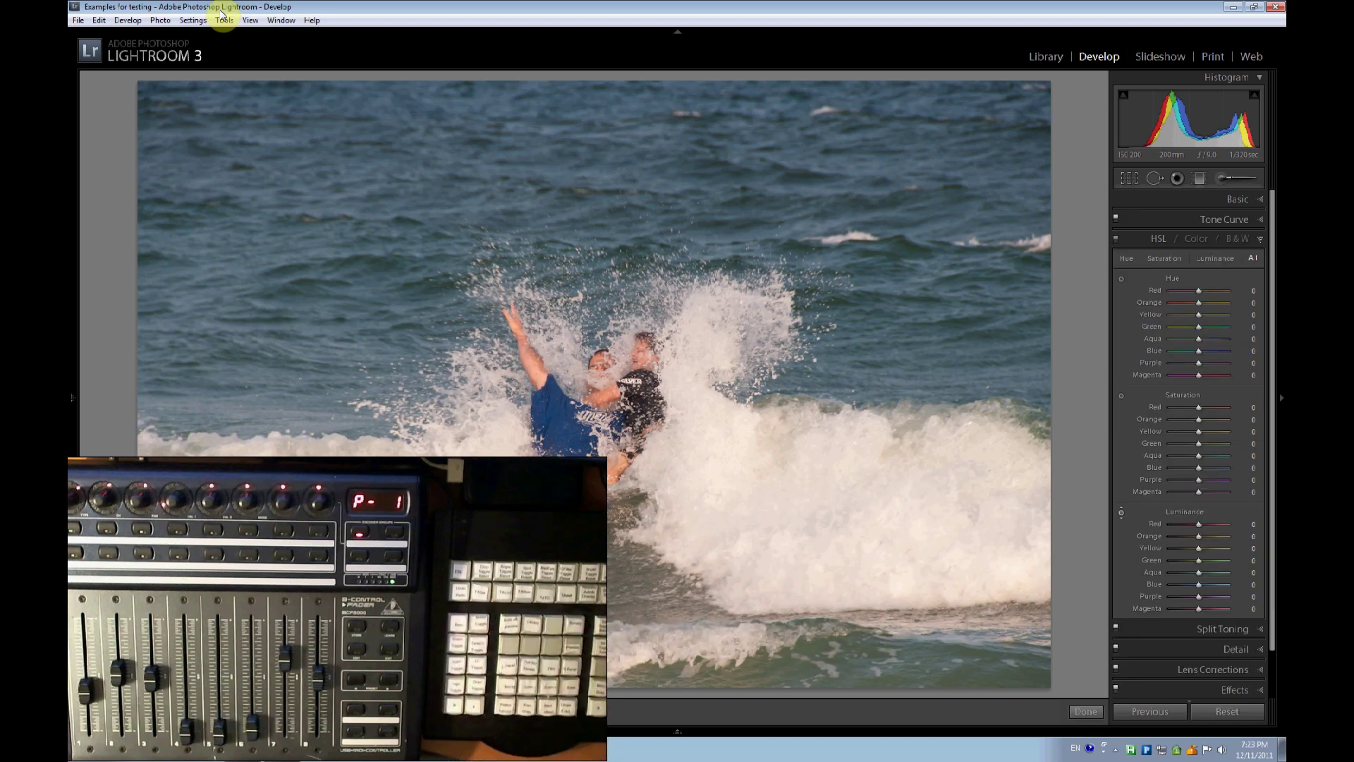
{"action": "left_click_drag", "start_coordinate": [763, 365], "coordinate": [756, 352]}
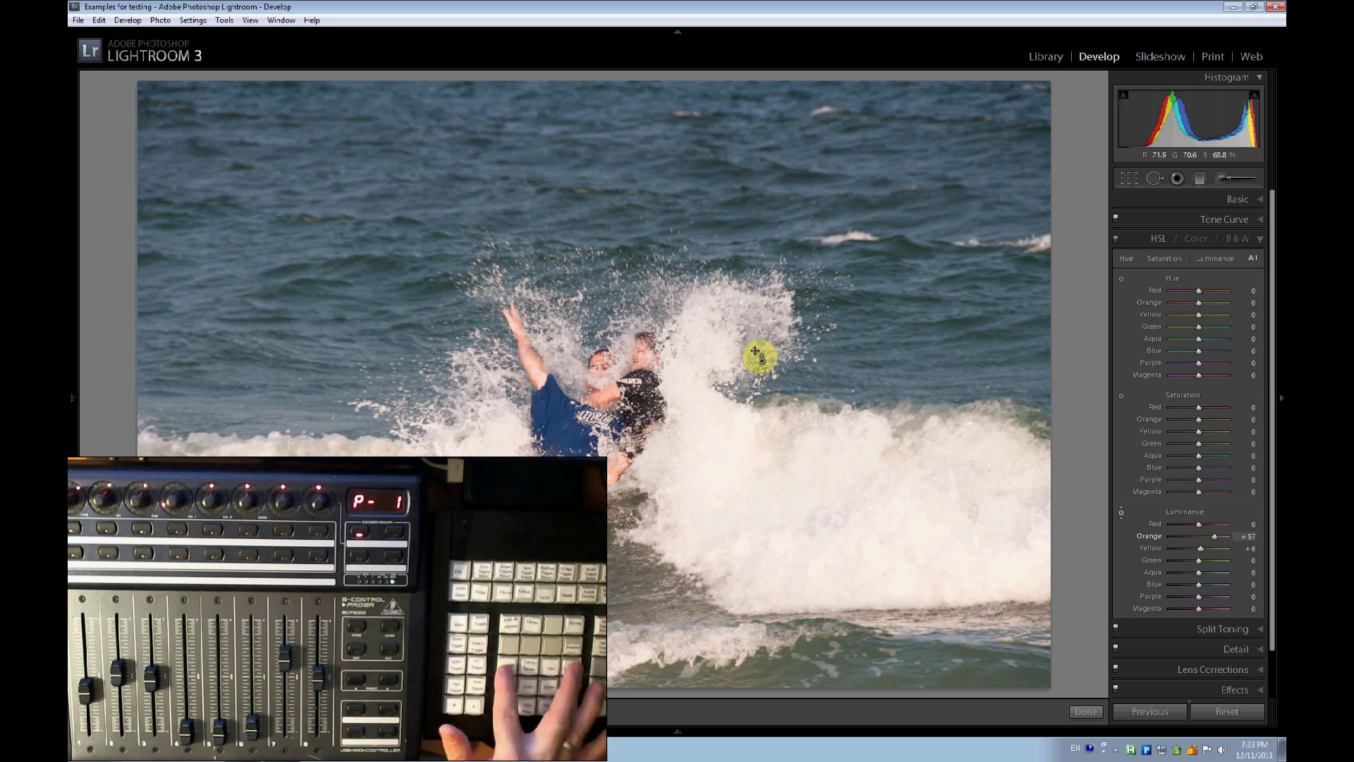
{"action": "key", "text": "F7"}
{"action": "key", "text": "F7"}
{"action": "key", "text": "F7"}
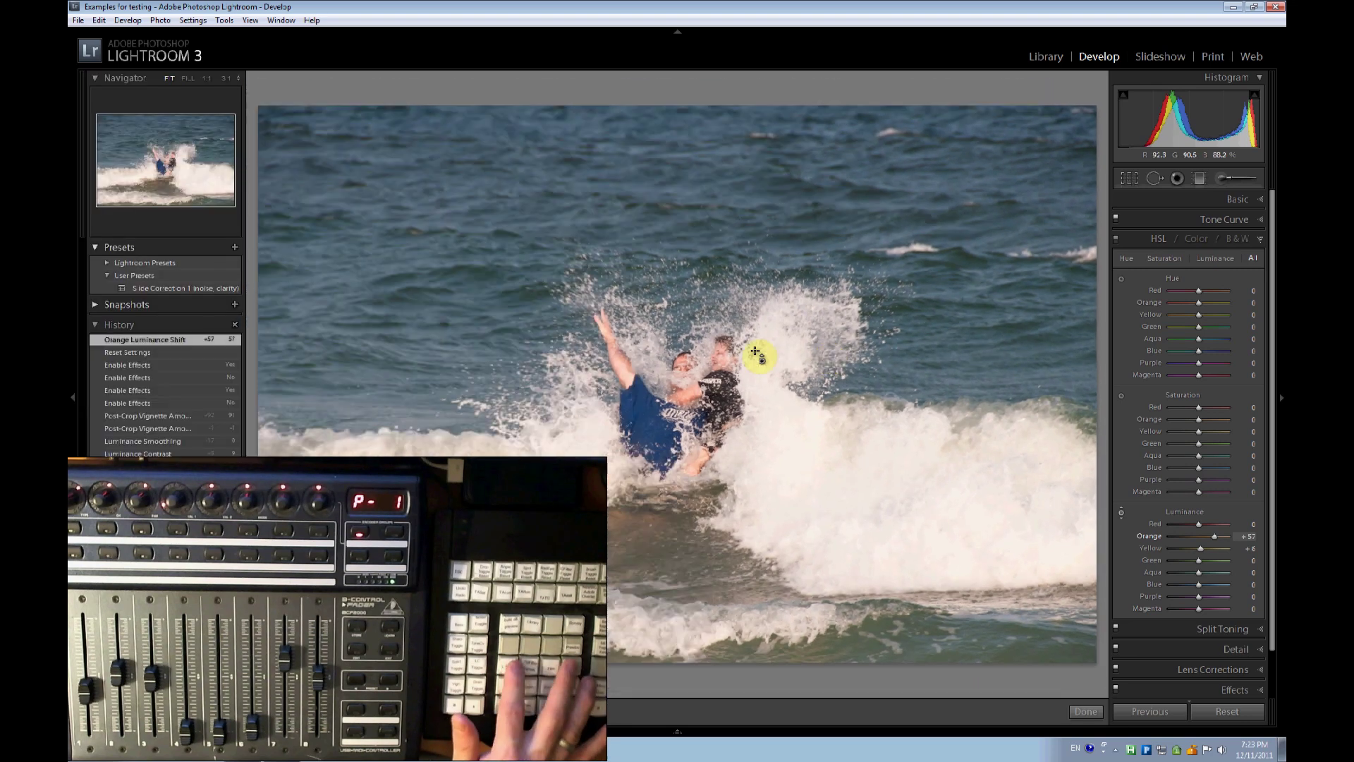
{"action": "key", "text": "F7"}
{"action": "key", "text": "F7"}
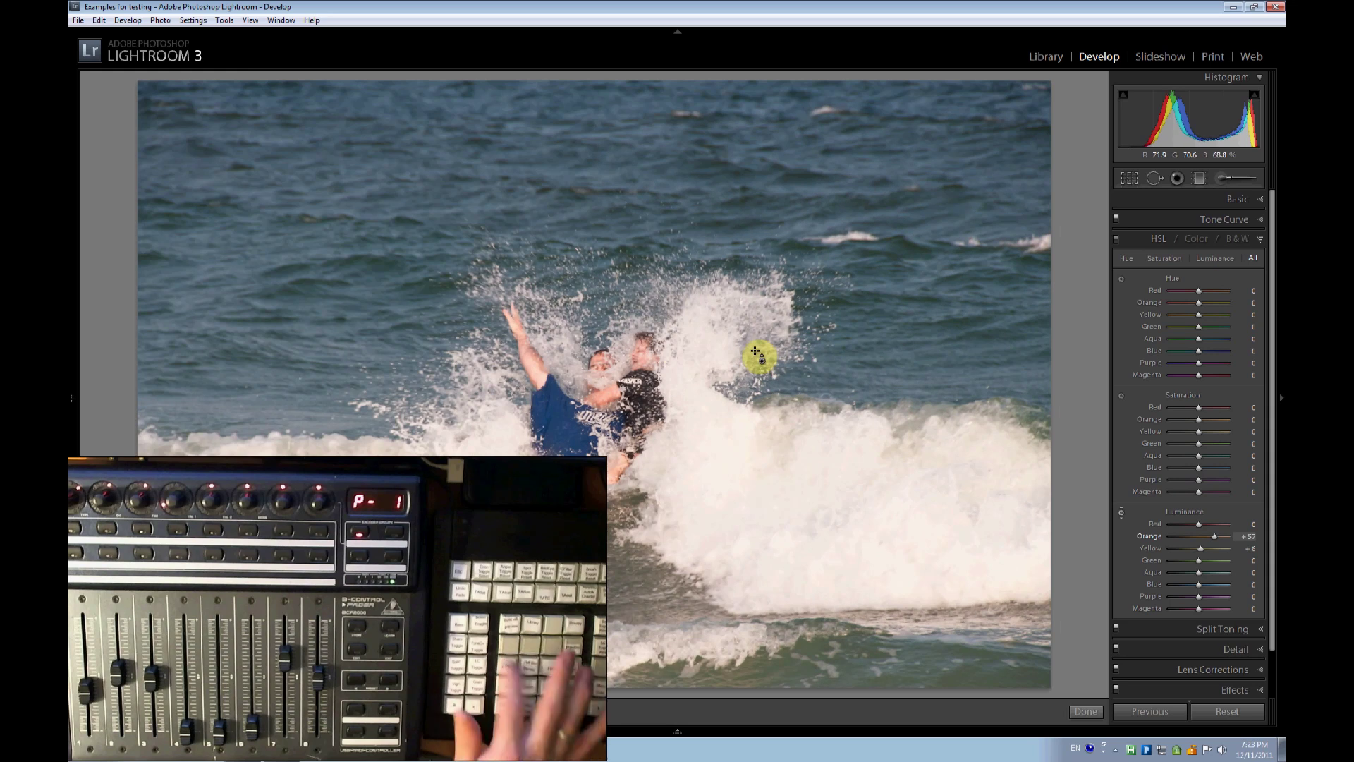
{"action": "key", "text": "F7"}
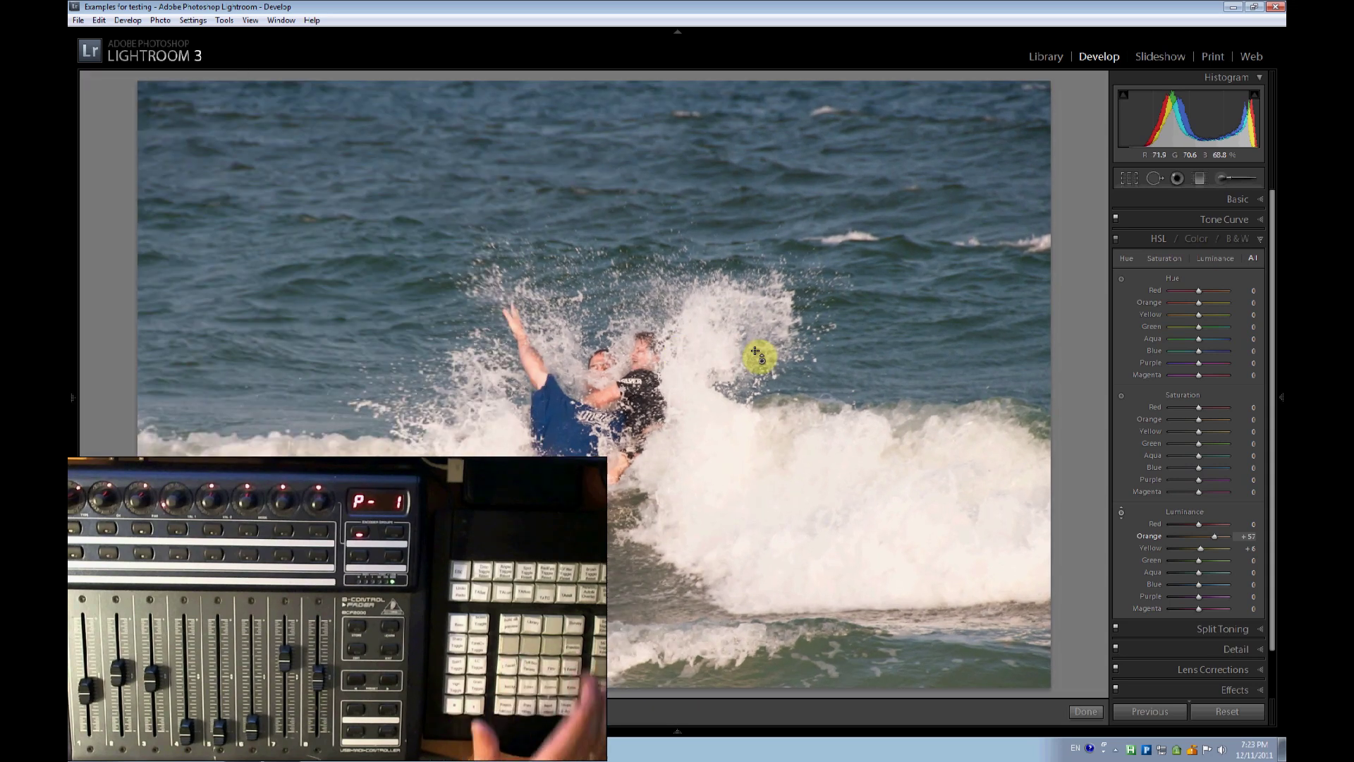
{"action": "key", "text": "F8"}
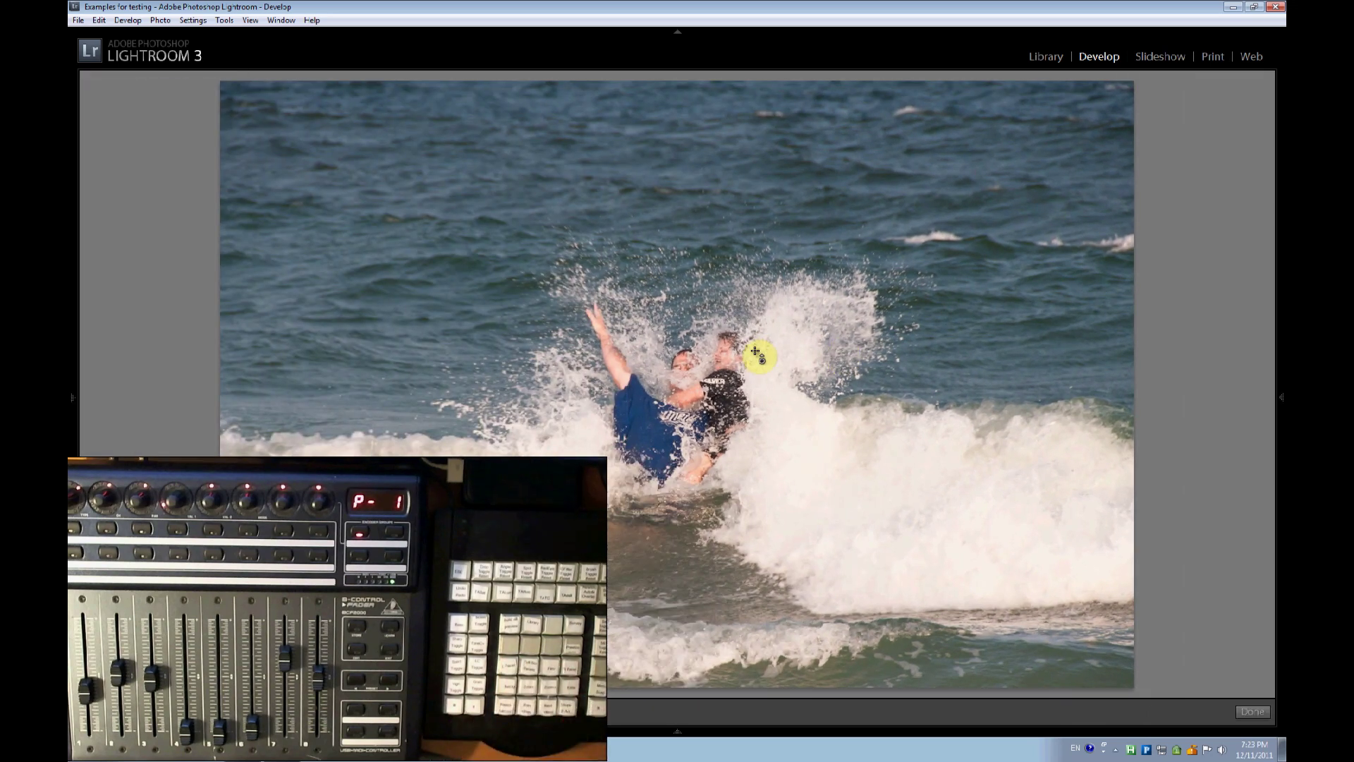
Step: Switch Lightroom to full screen and load the controller's PCV and Grain preset
{"action": "key", "text": "shift+f"}
{"action": "key", "text": "F5"}
{"action": "key", "text": "F6"}
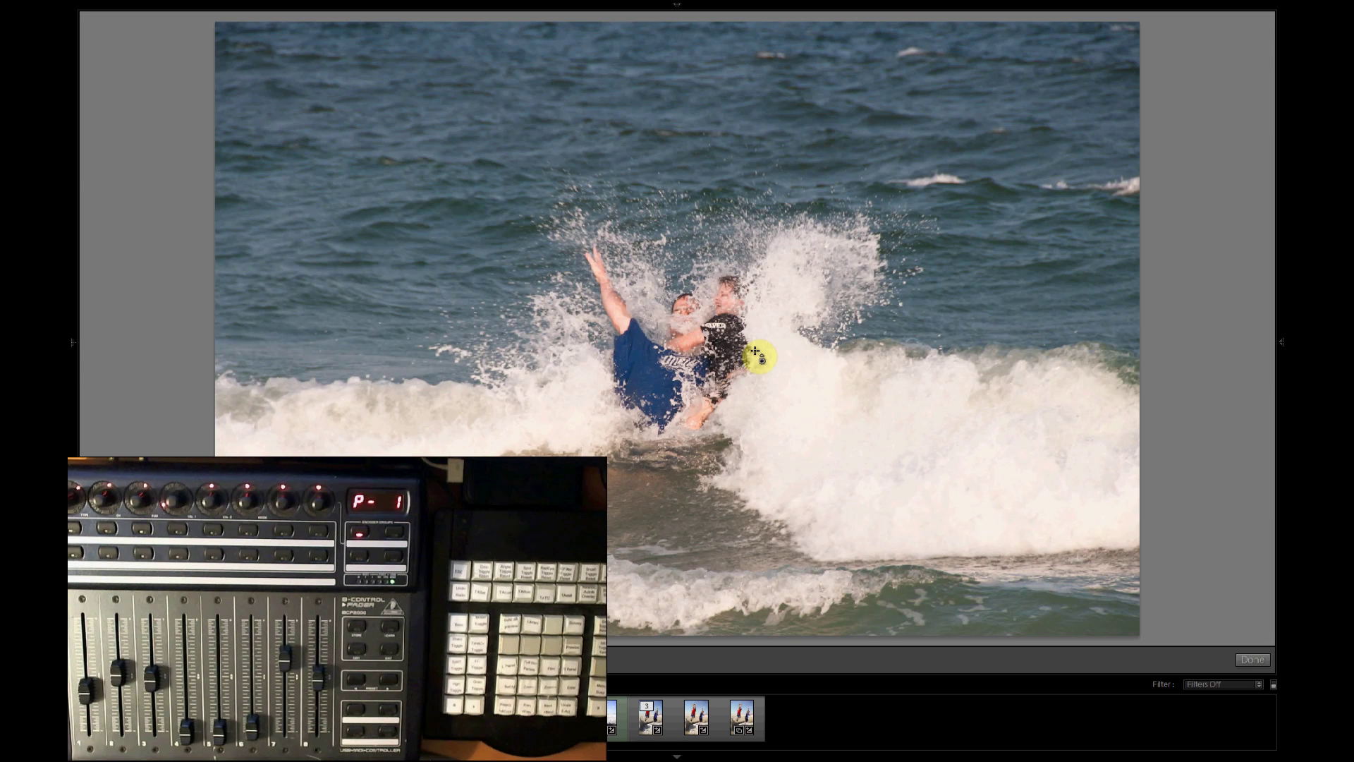
{"action": "key", "text": "q"}
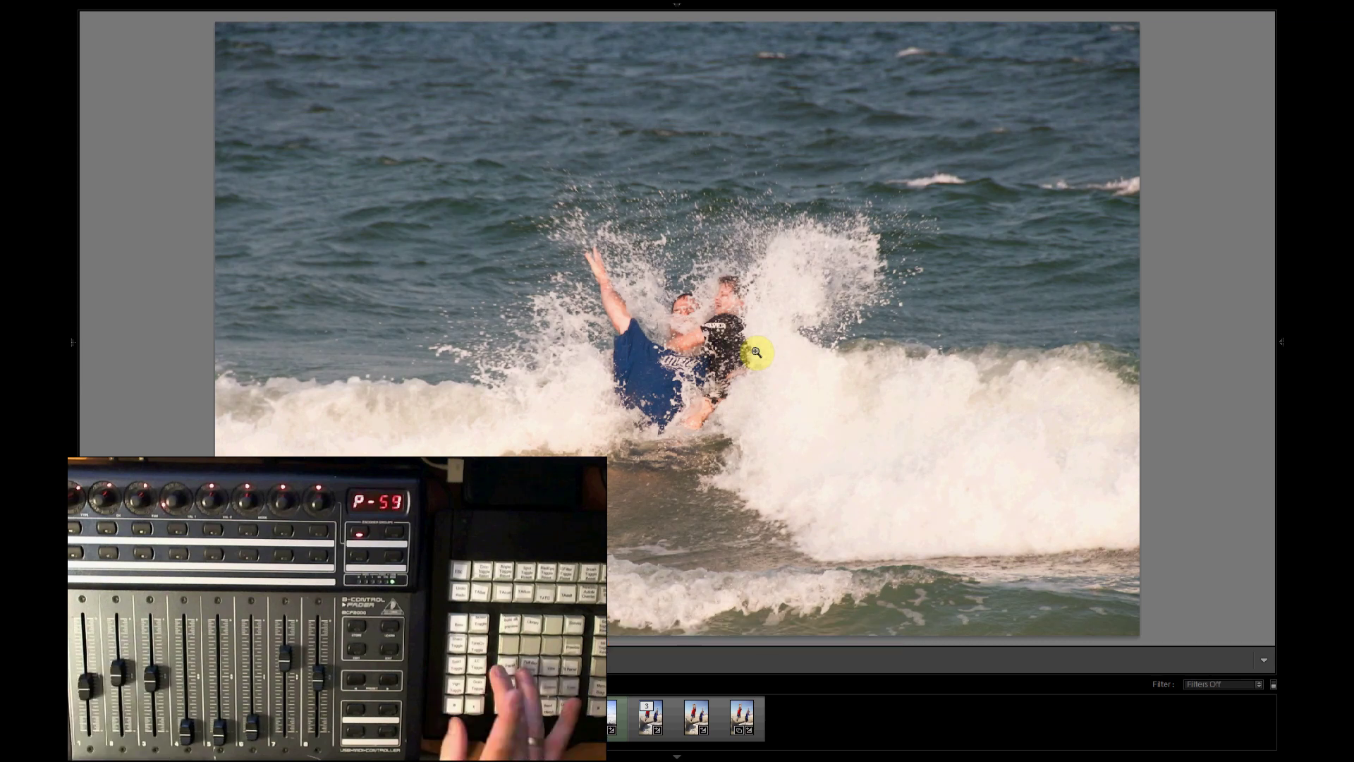
{"action": "key", "text": "9"}
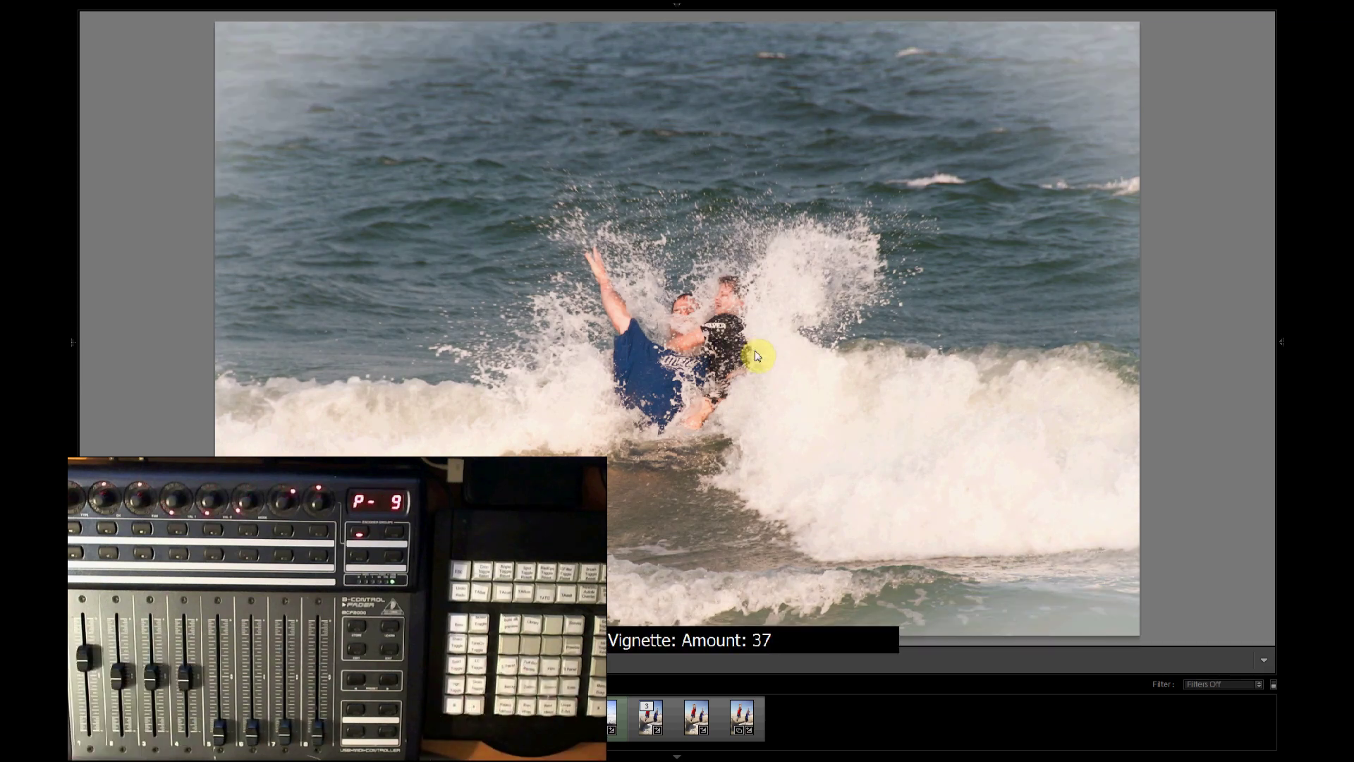
Step: Zoom in and back out on the surf photo, then step to another image and back
{"action": "key", "text": "ctrl+equal"}
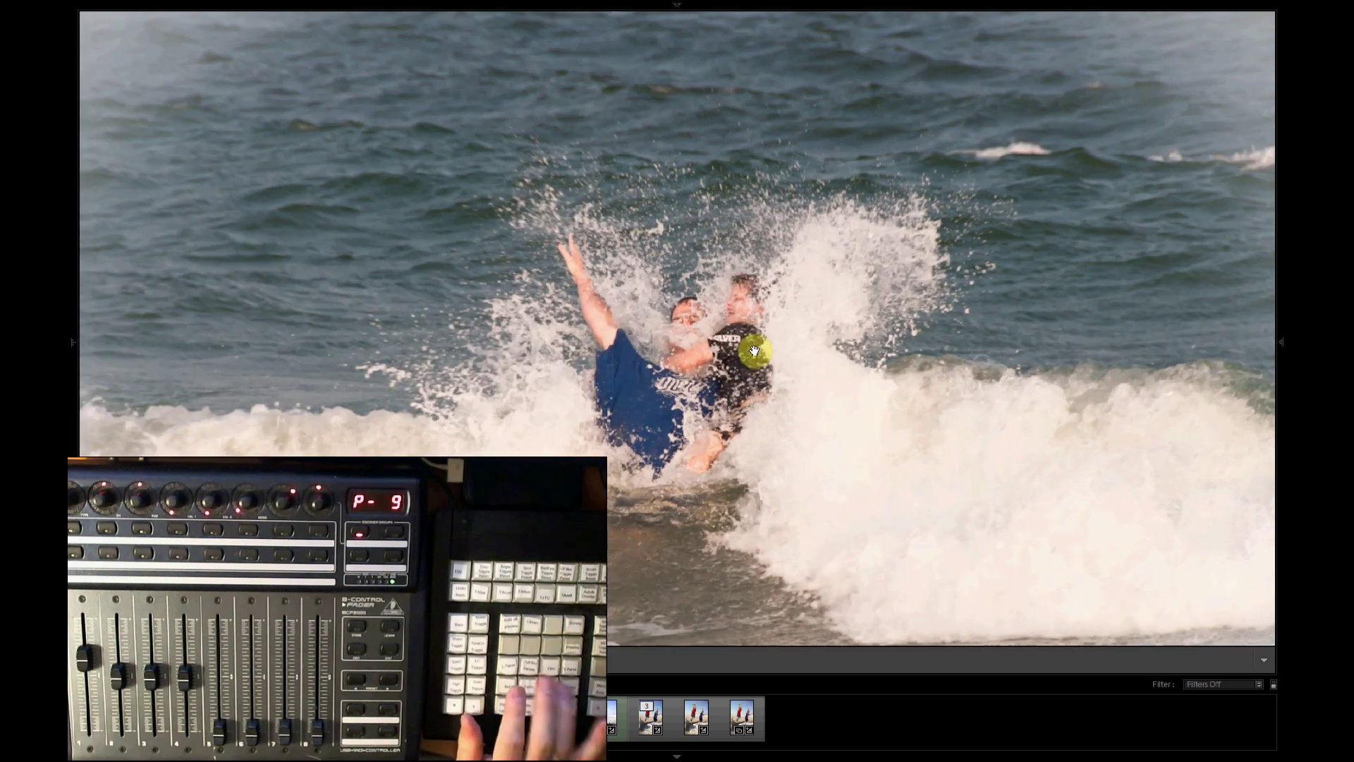
{"action": "key", "text": "ctrl+equal"}
{"action": "key", "text": "ctrl+minus"}
{"action": "key", "text": "ctrl+minus"}
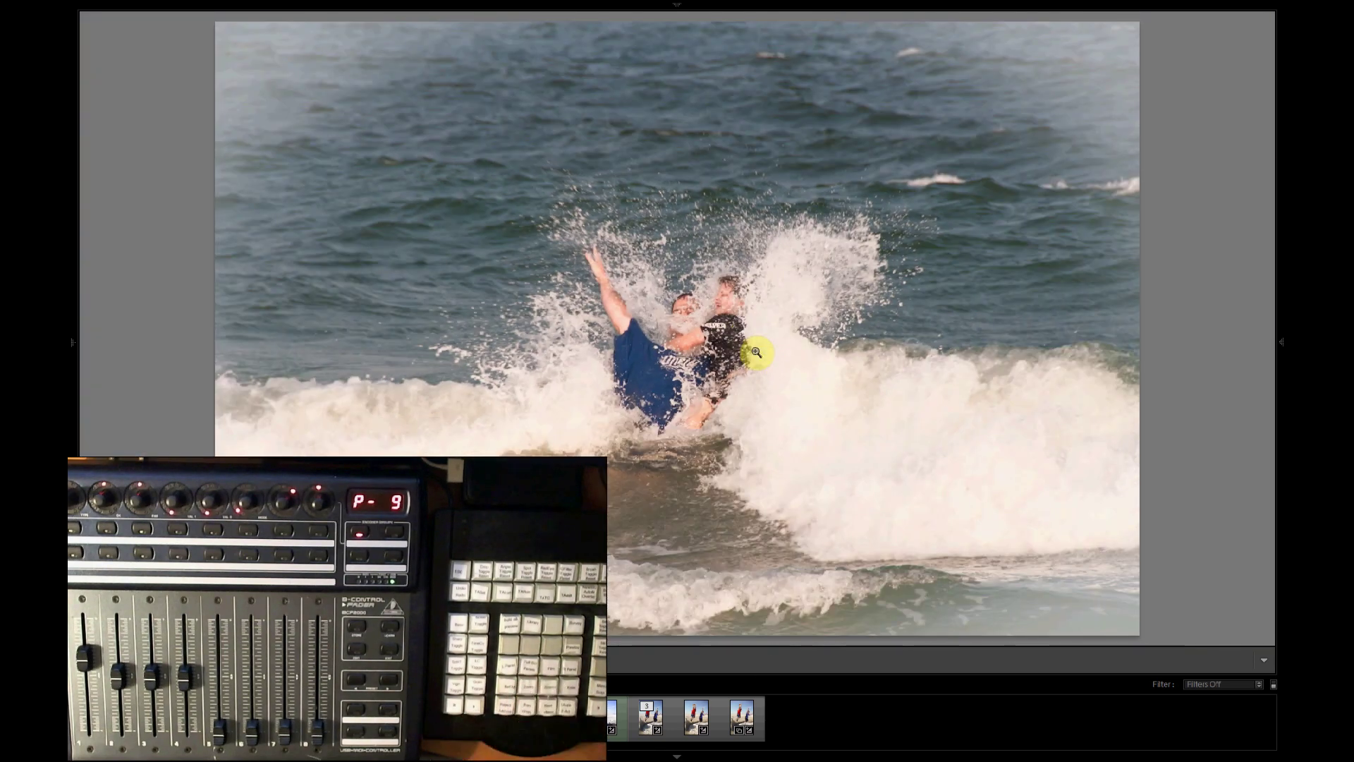
{"action": "key", "text": "Right"}
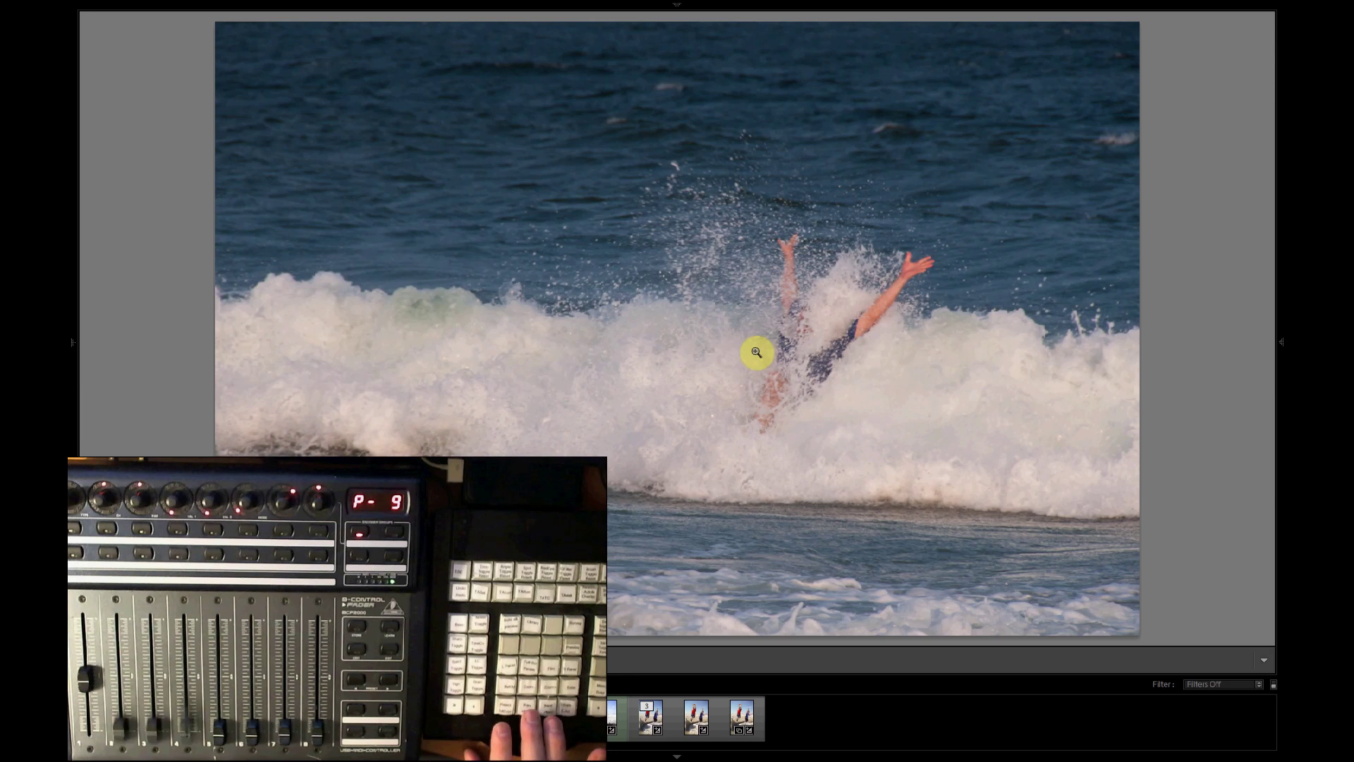
{"action": "key", "text": "Right"}
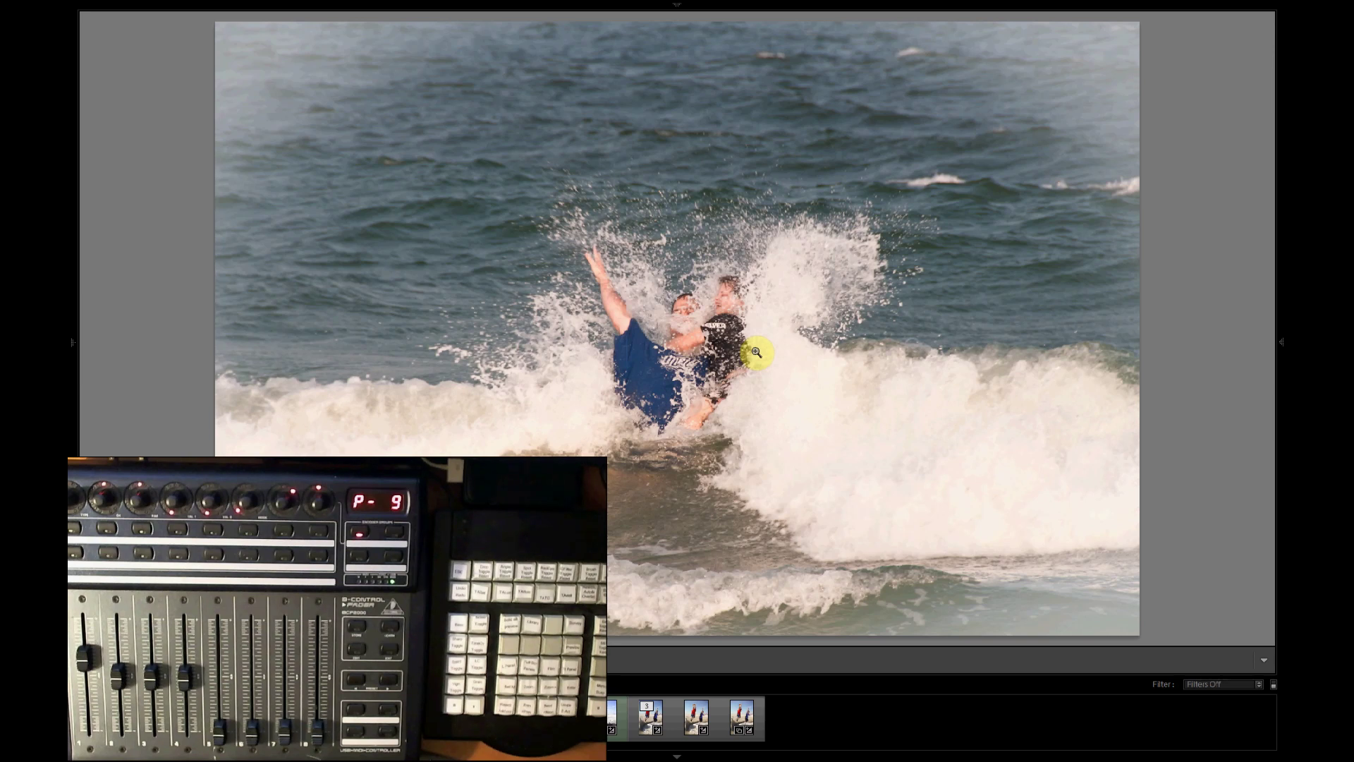
Step: Show the right panels, cycle through Detail, Tone Curve and Lens Corrections to Split Toning, and exit full screen
{"action": "key", "text": "F8"}
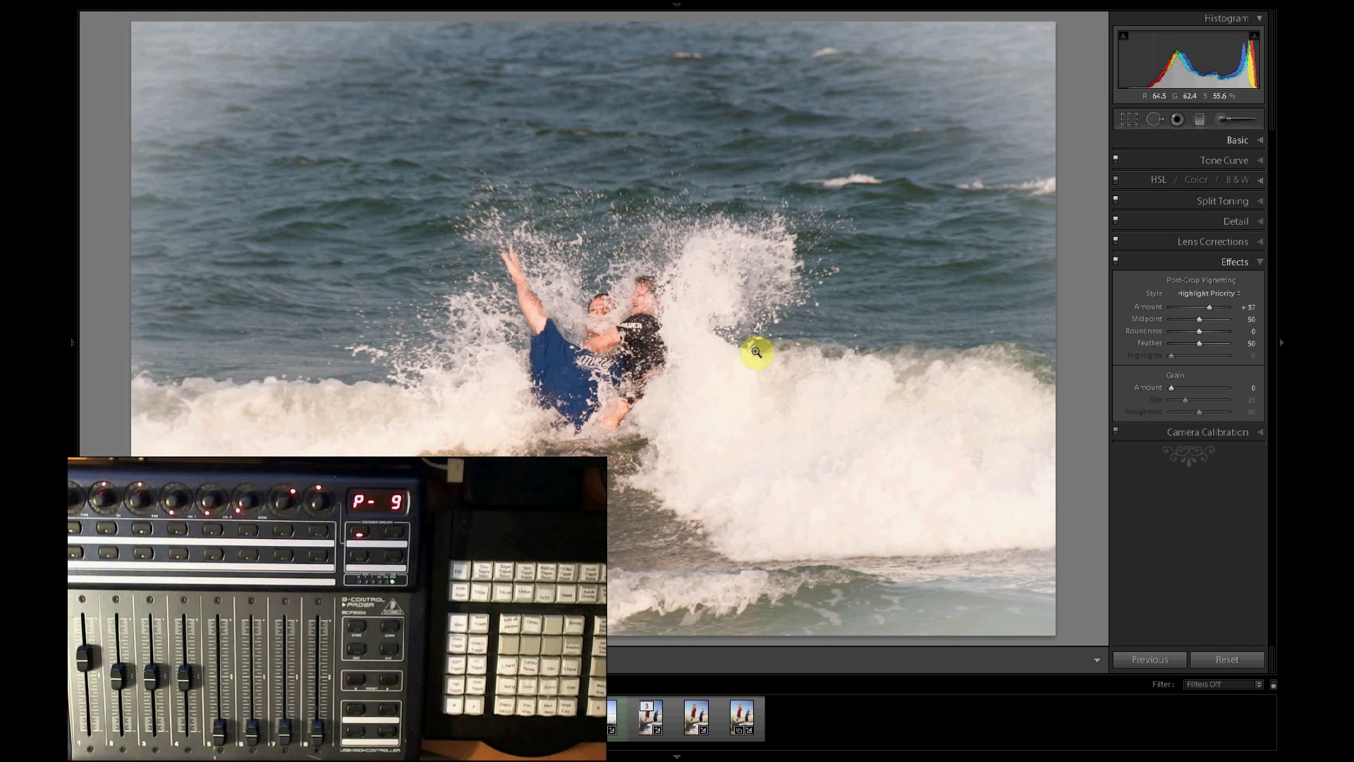
{"action": "key", "text": "ctrl+7"}
{"action": "key", "text": "ctrl+2"}
{"action": "key", "text": "ctrl+8"}
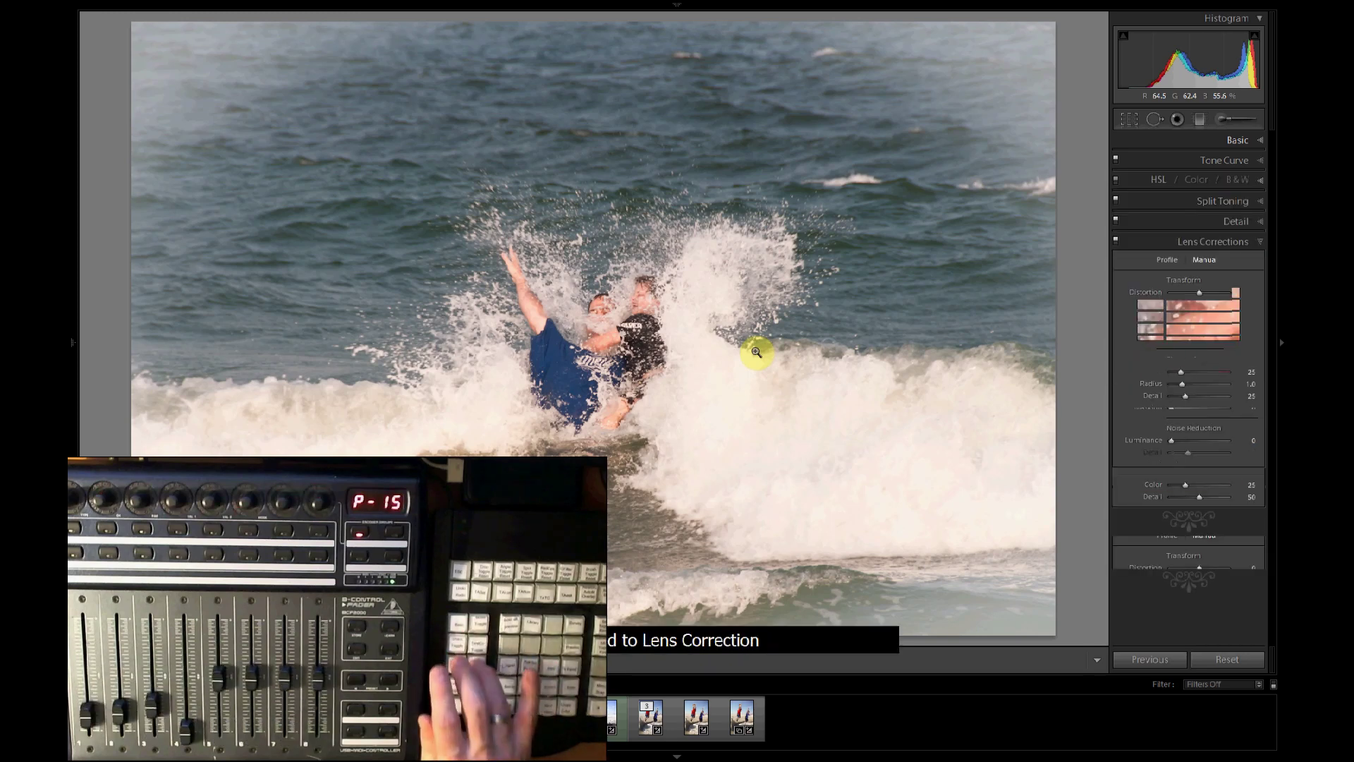
{"action": "key", "text": "ctrl+6"}
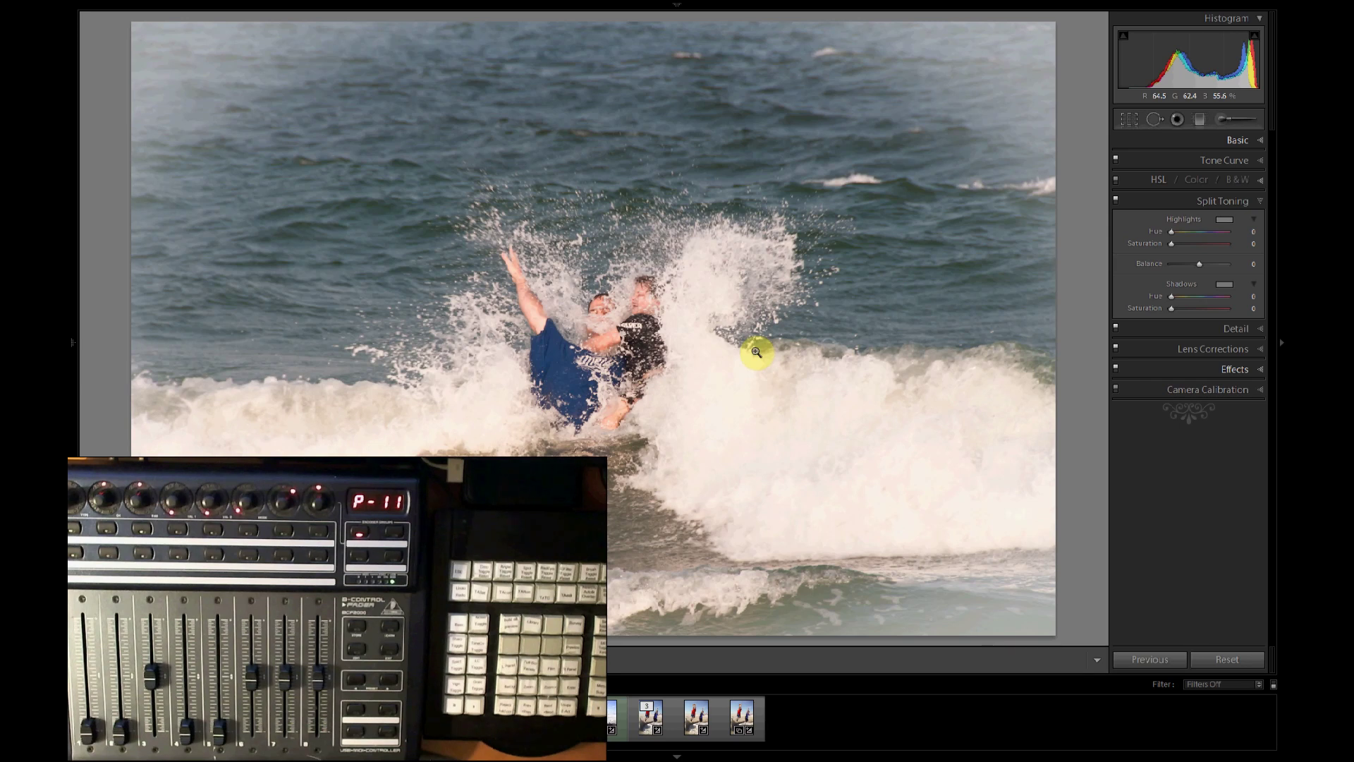
{"action": "key", "text": "f"}
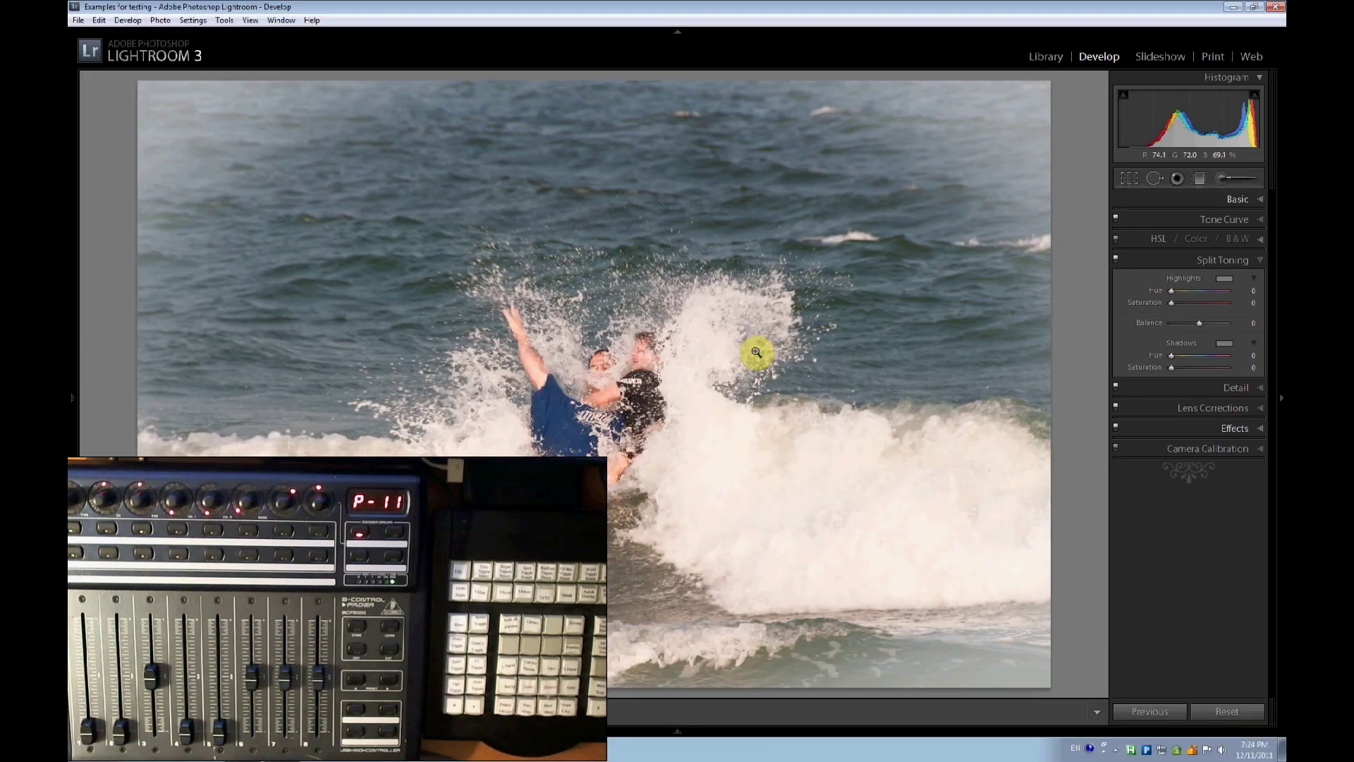
Step: In Paddy's keyboard mapping, assign numpad Ctrl-7 to LR Navigation > Go to Develop > Goto Dev - Basic
{"action": "right_click", "coordinate": [1146, 748]}
{"action": "mouse_move", "coordinate": [1141, 744]}
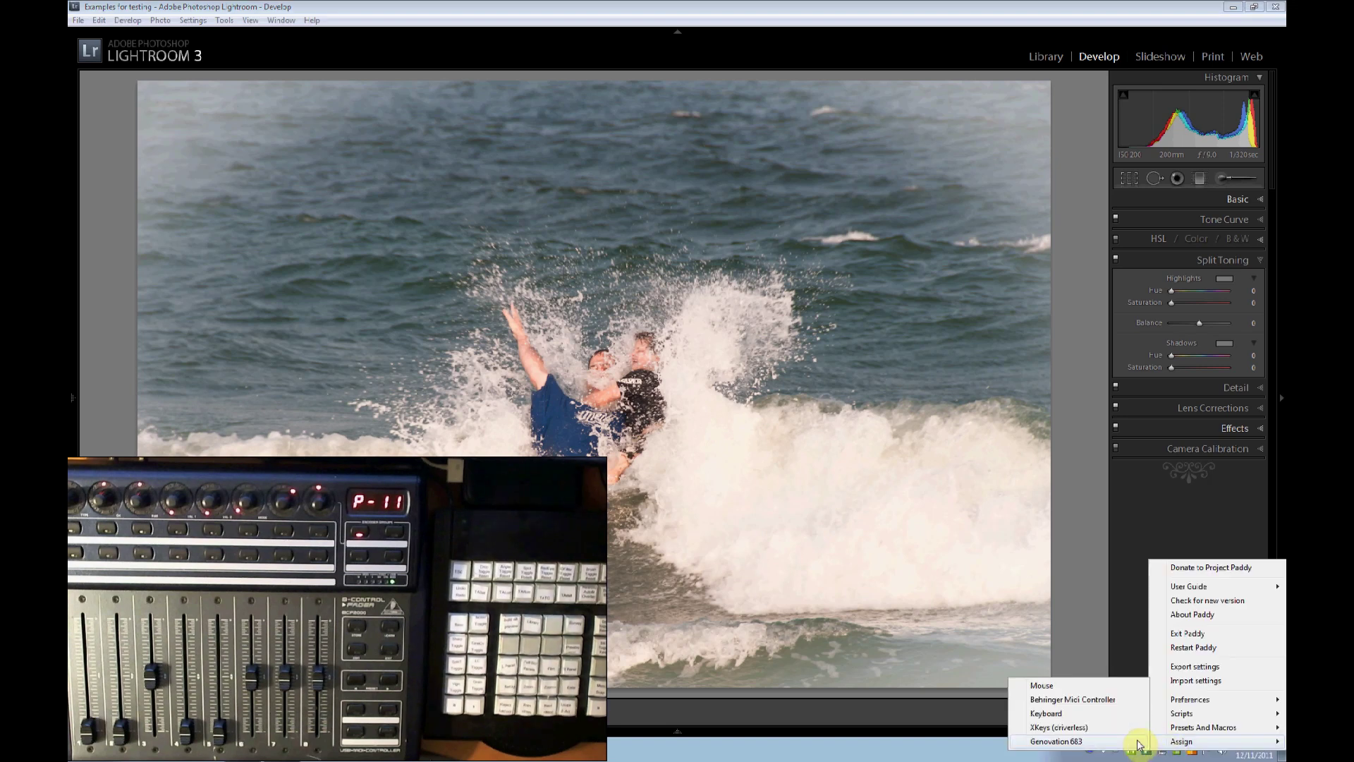
{"action": "left_click", "coordinate": [1076, 713]}
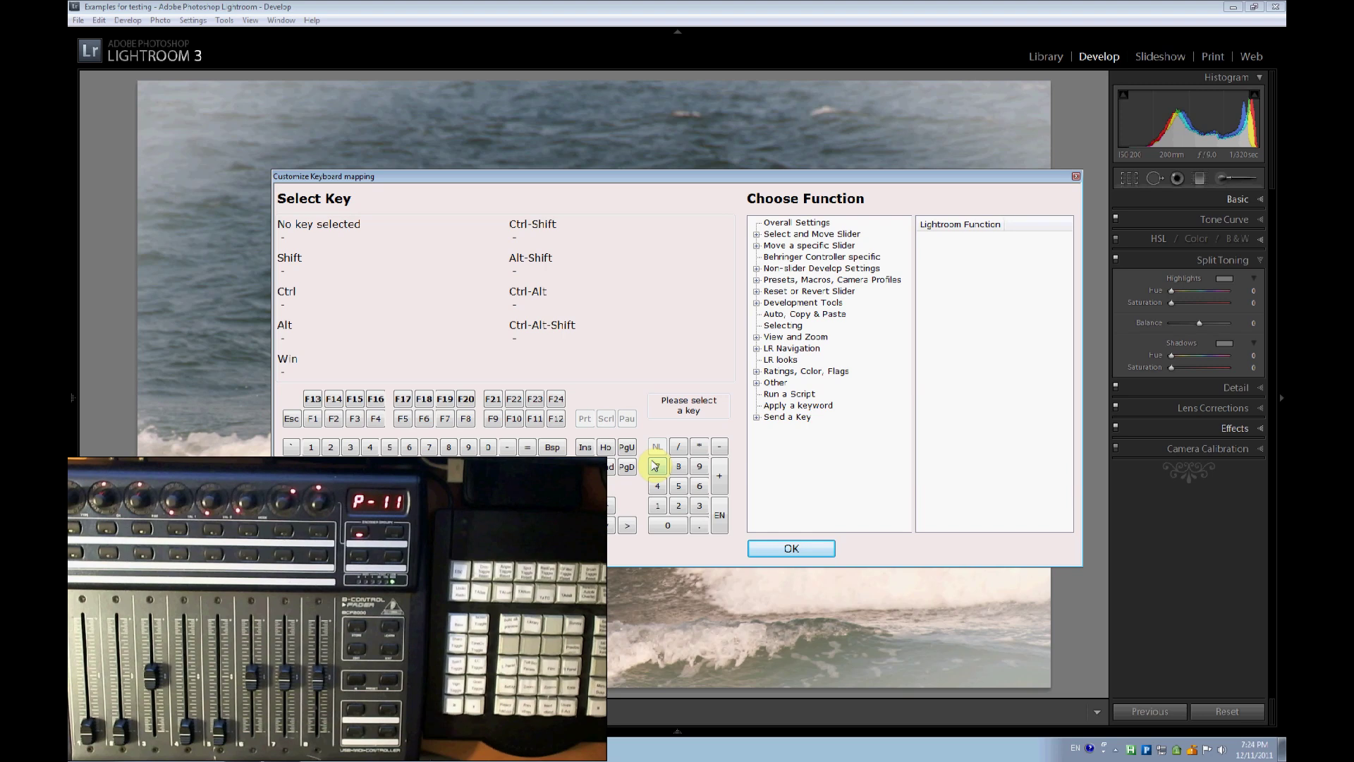
{"action": "left_click", "coordinate": [655, 466]}
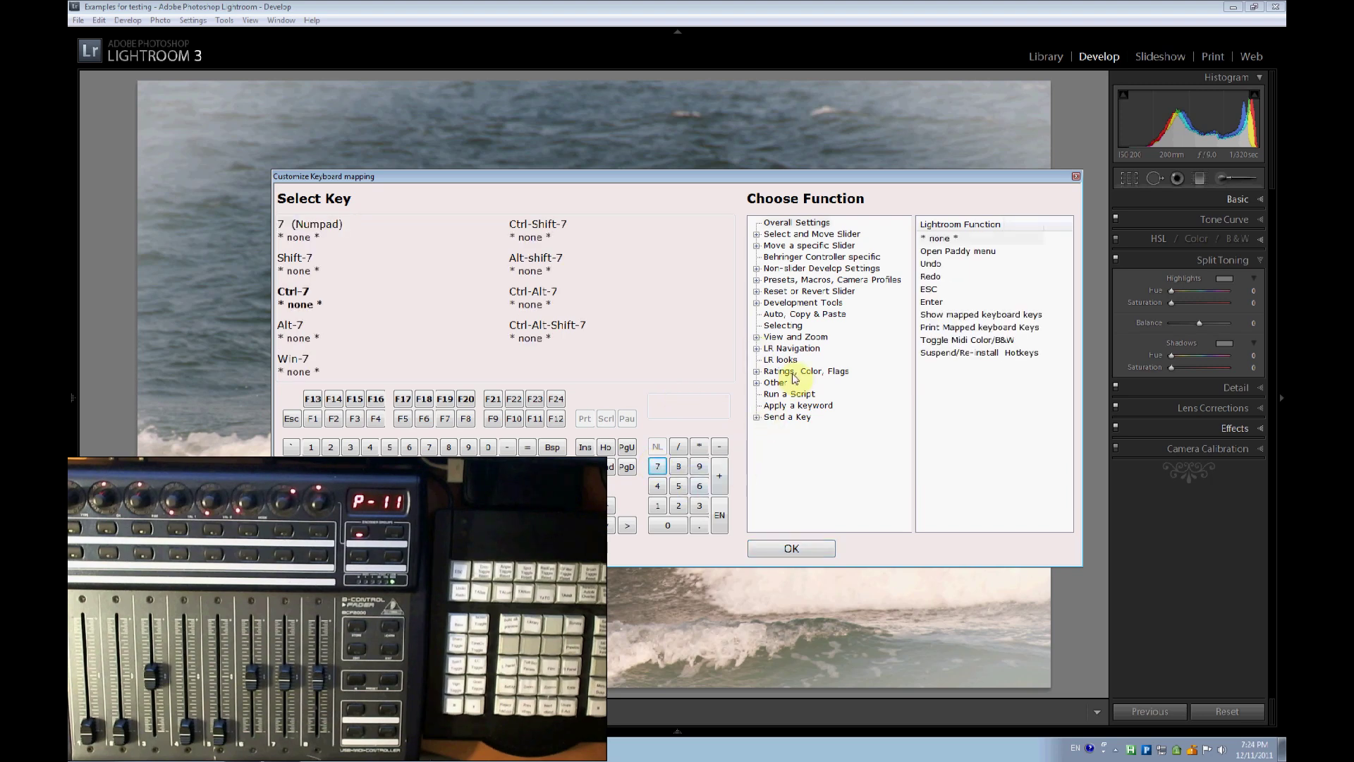
{"action": "left_click", "coordinate": [755, 349]}
{"action": "left_click", "coordinate": [805, 371]}
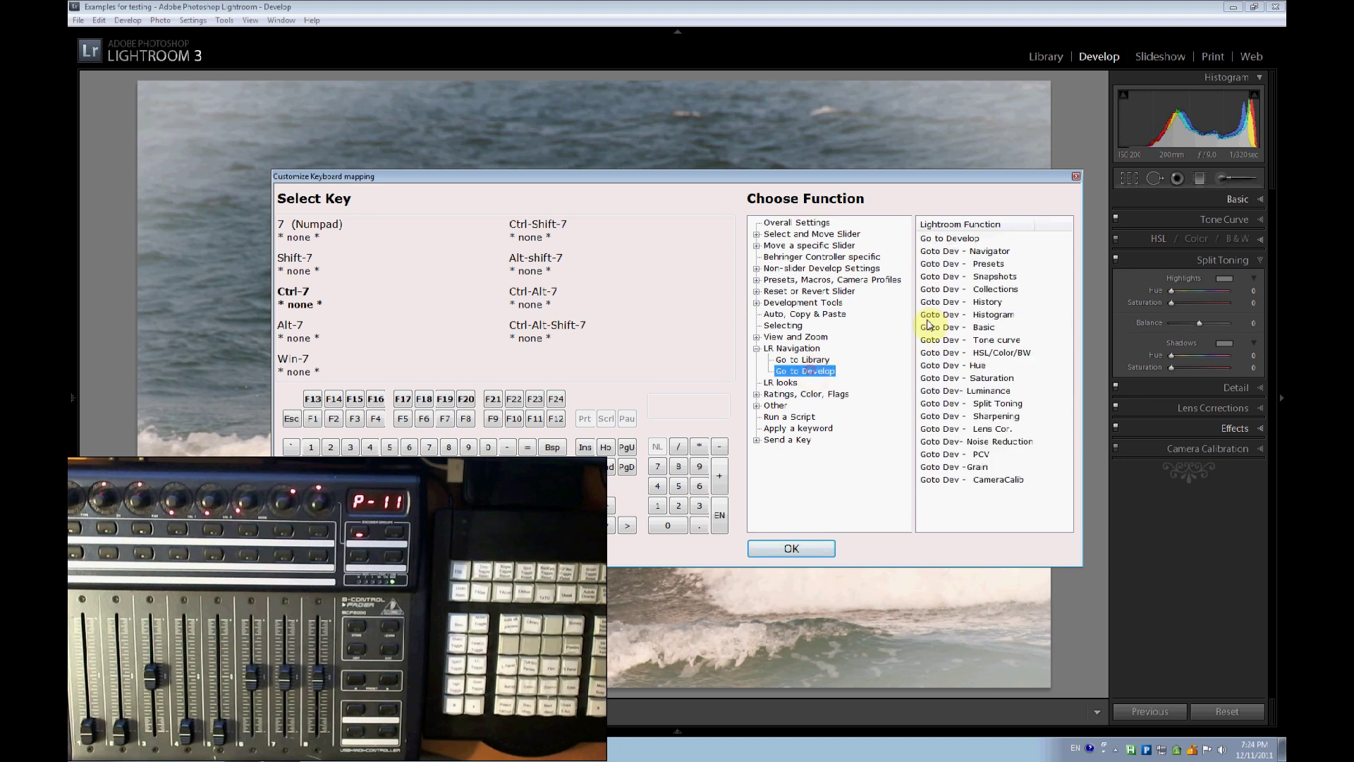
{"action": "left_click", "coordinate": [984, 328]}
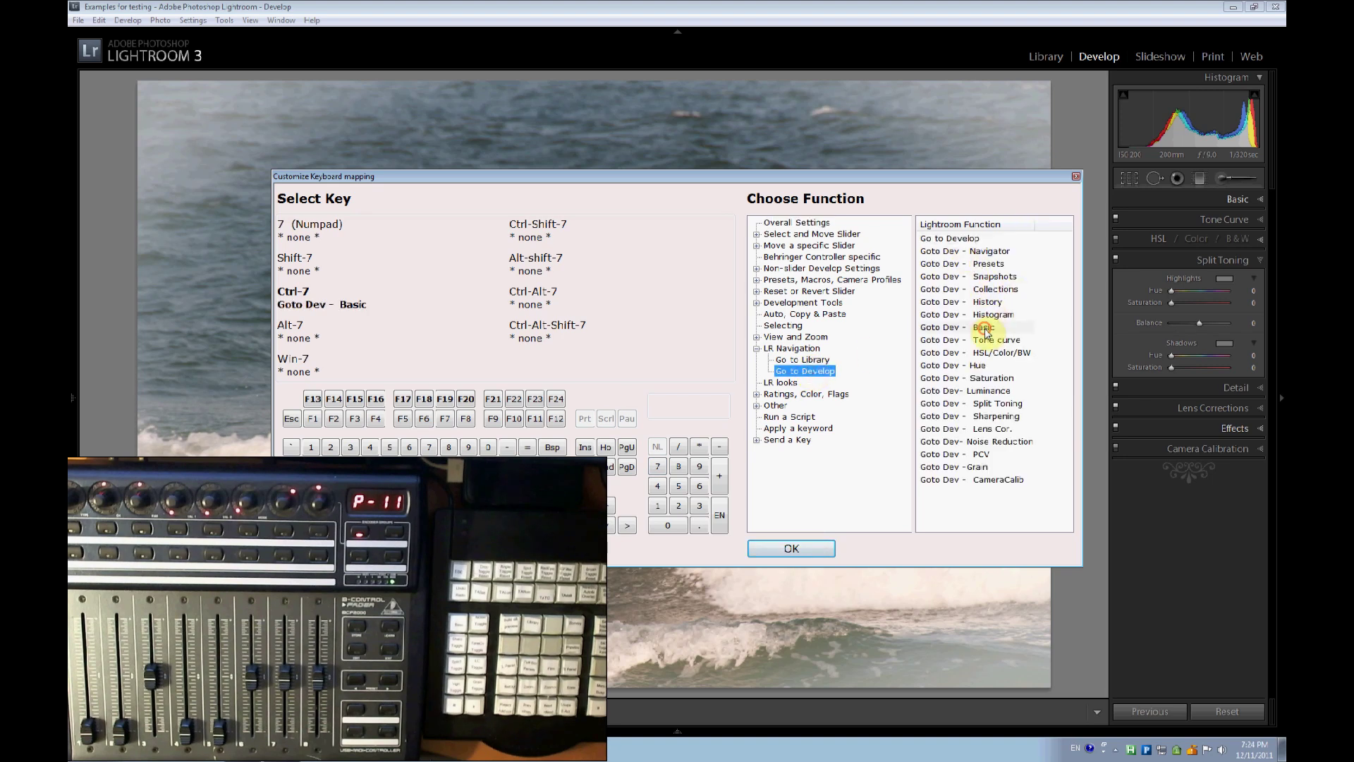
{"action": "left_click", "coordinate": [791, 548]}
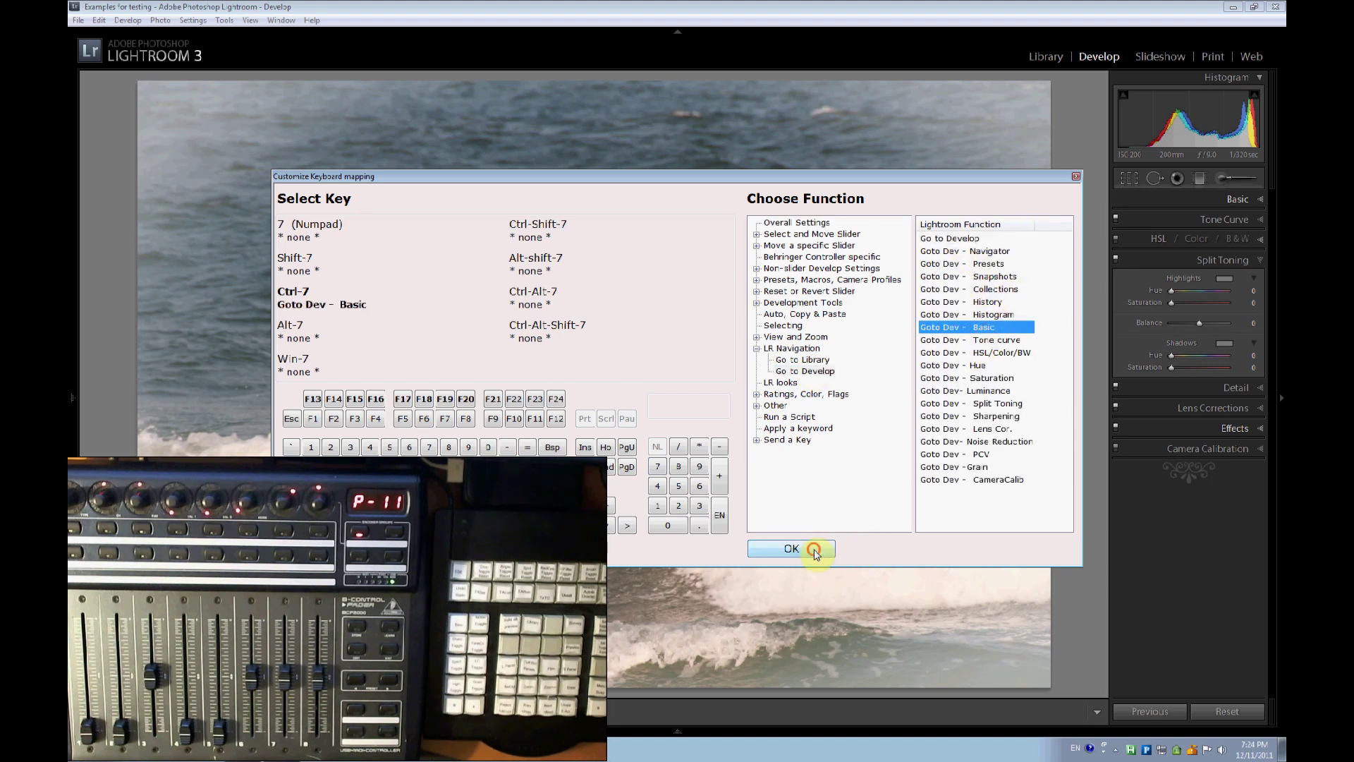
Step: Jump to Lens Corrections, Basic, Effects and back to Basic, then show the Alt reset options
{"action": "key", "text": "ctrl+8"}
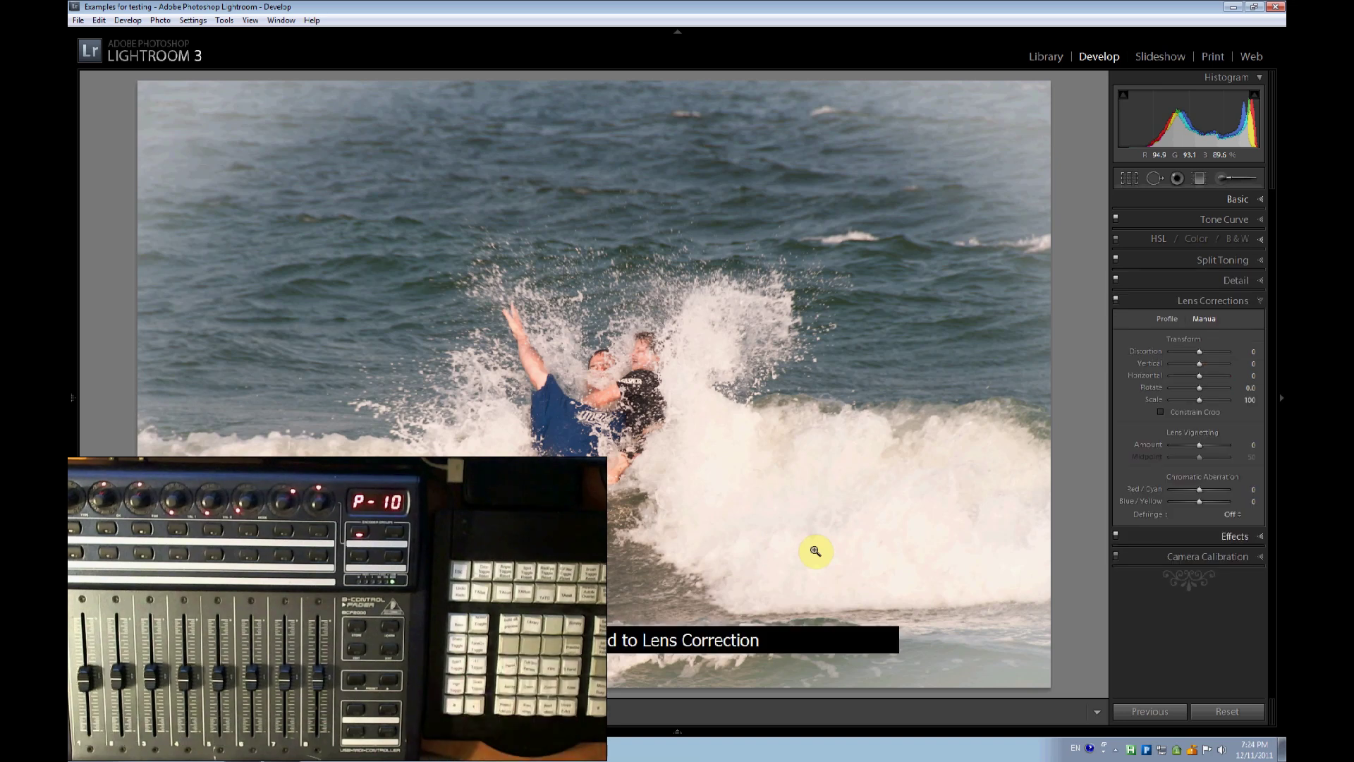
{"action": "key", "text": "ctrl+1"}
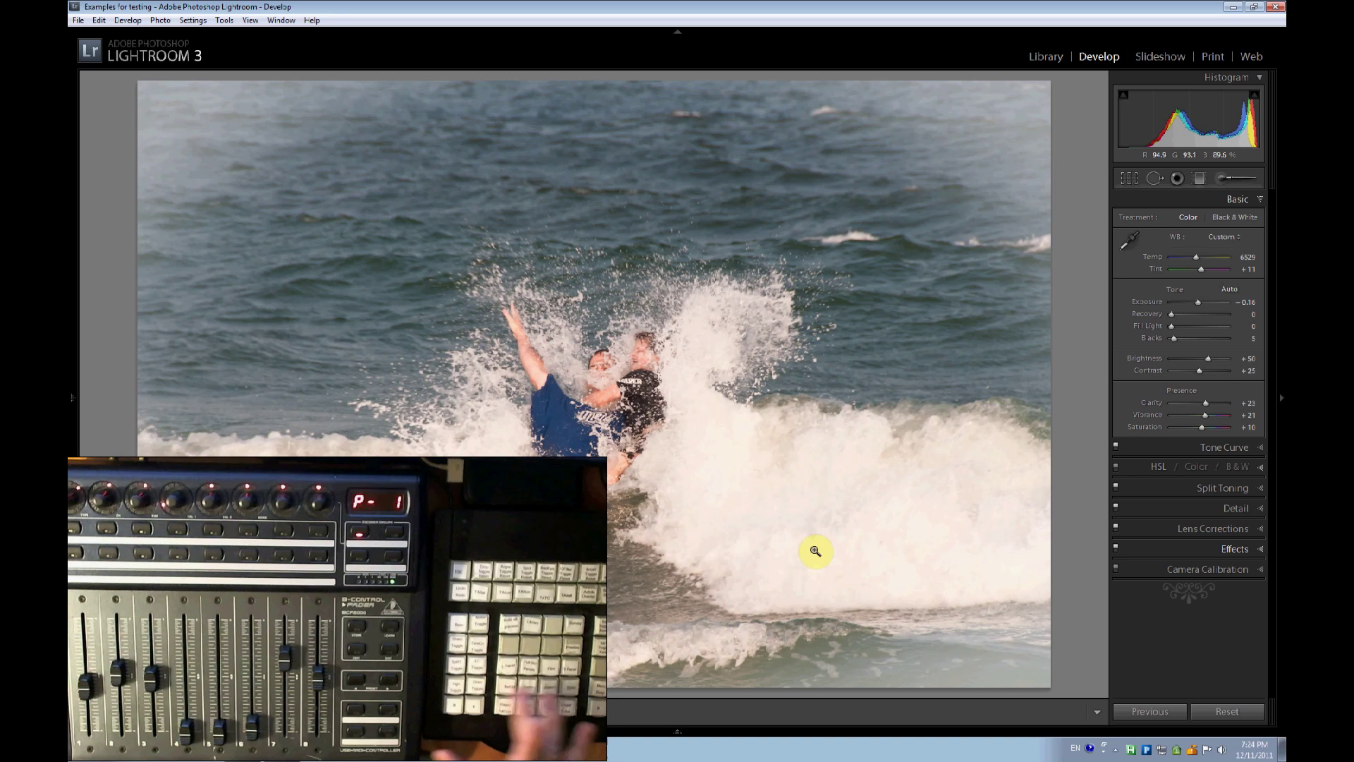
{"action": "key", "text": "ctrl+9"}
{"action": "key", "text": "ctrl+1"}
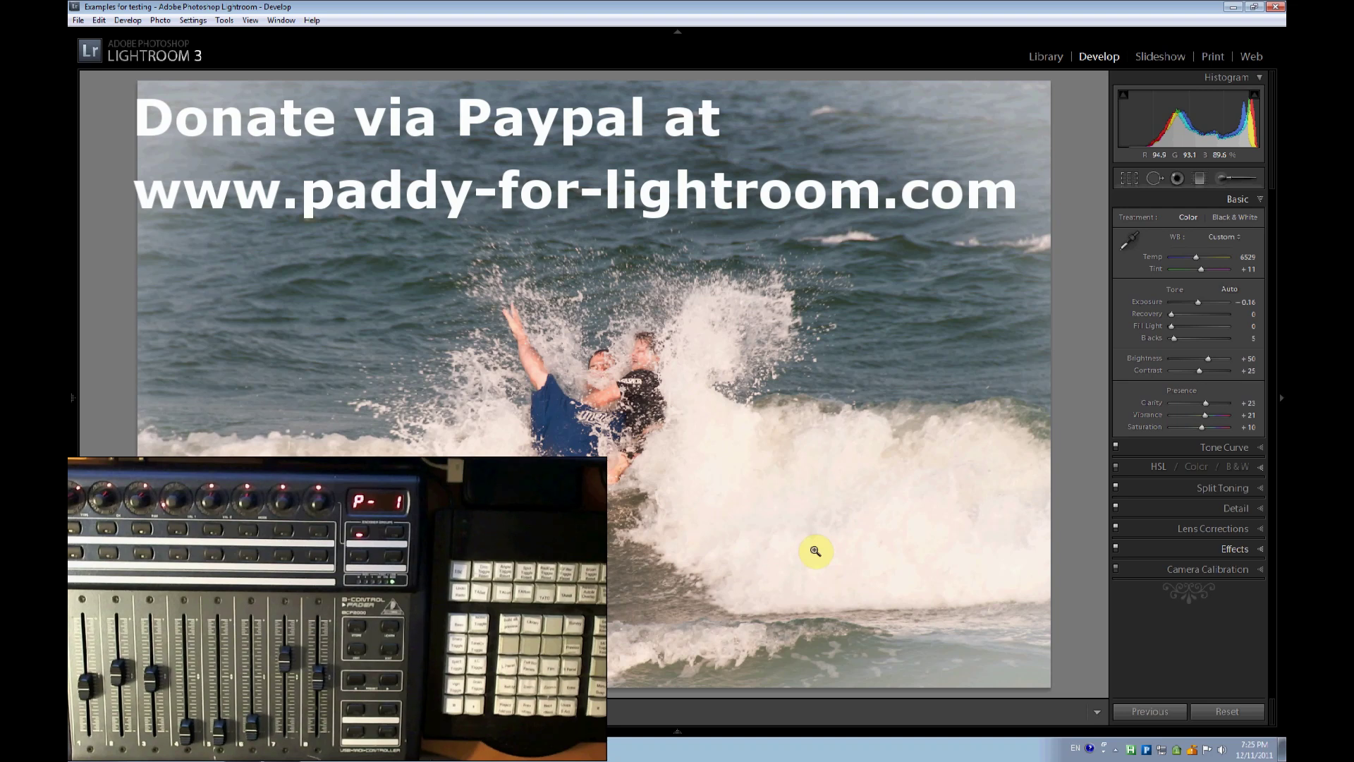
{"action": "key", "text": "alt"}
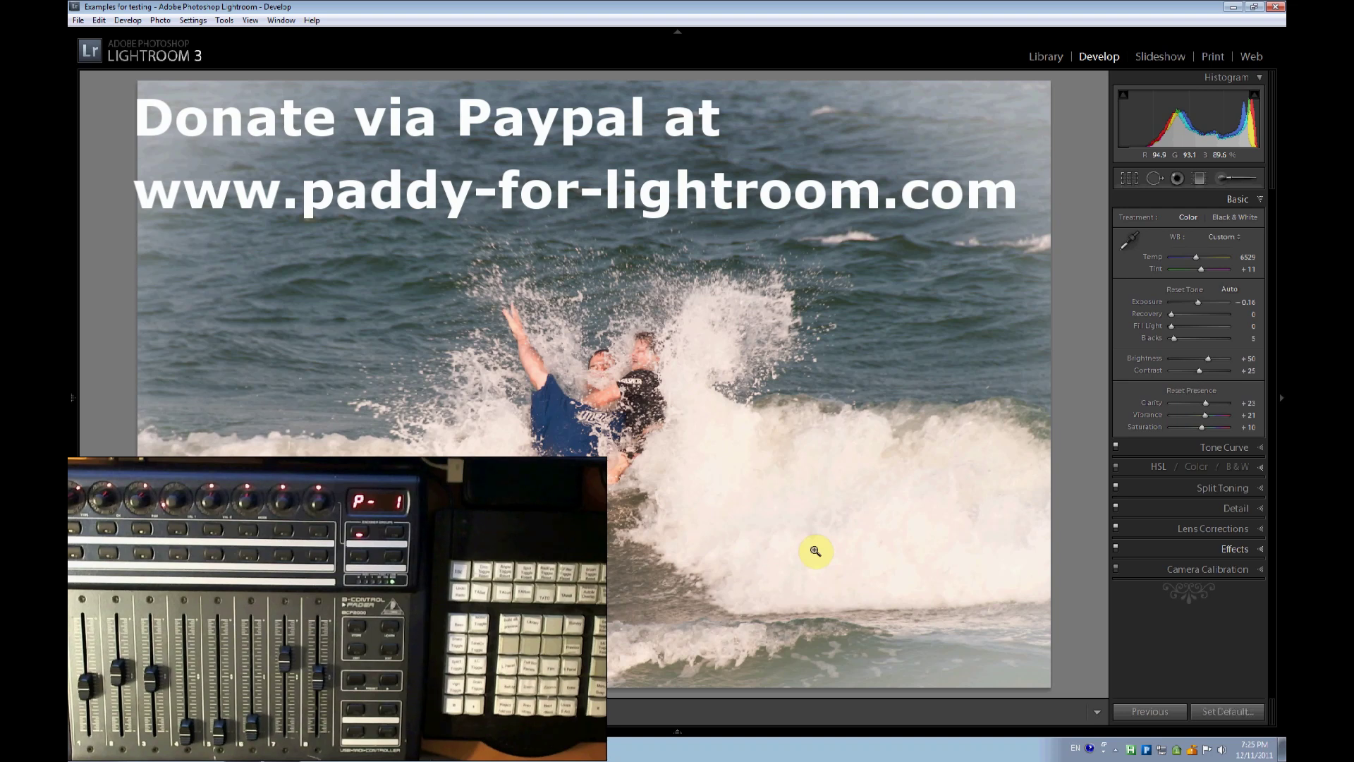